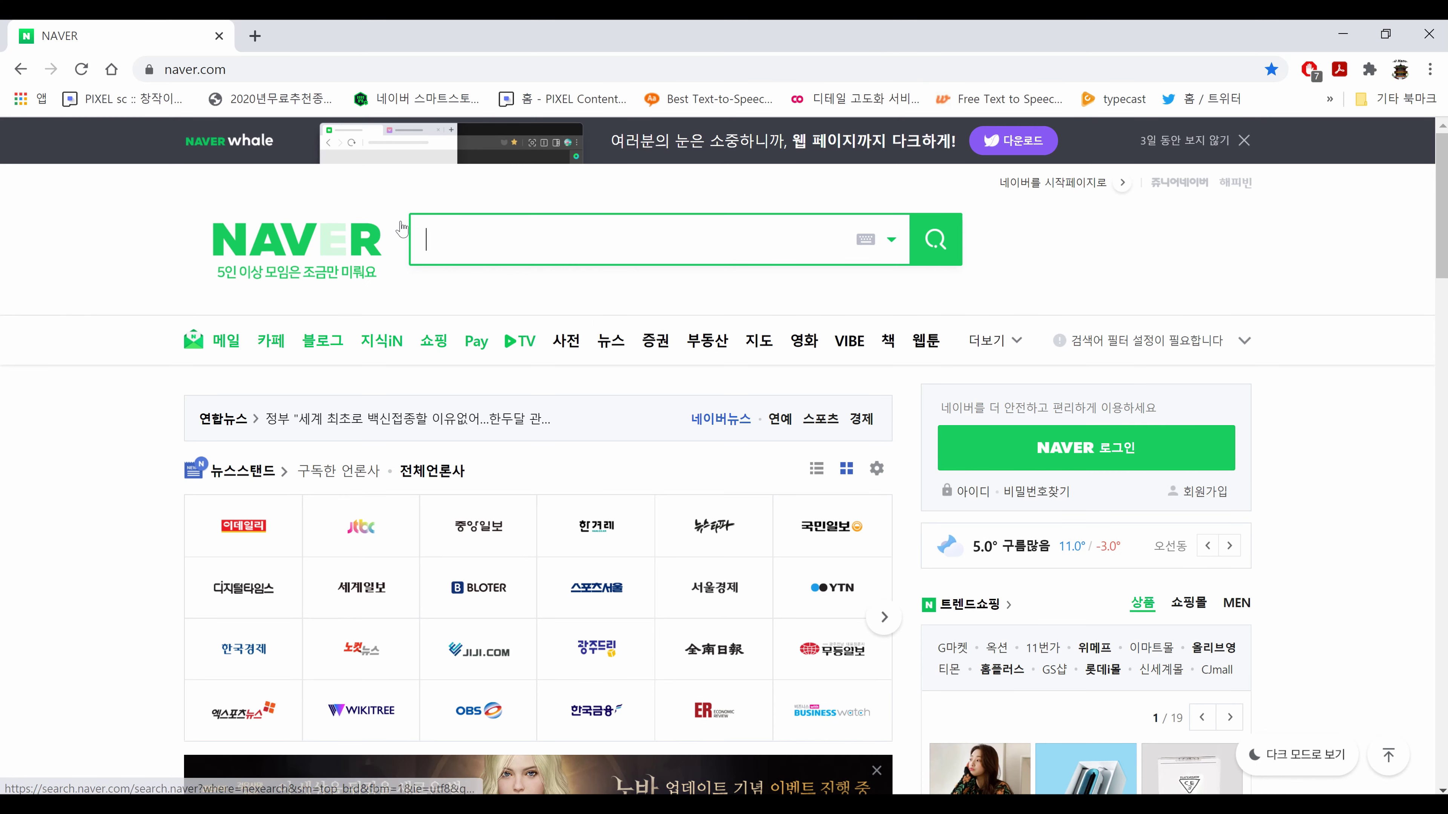
Search Naver for '원룸 도면'.
{"action": "type", "text": "우"}
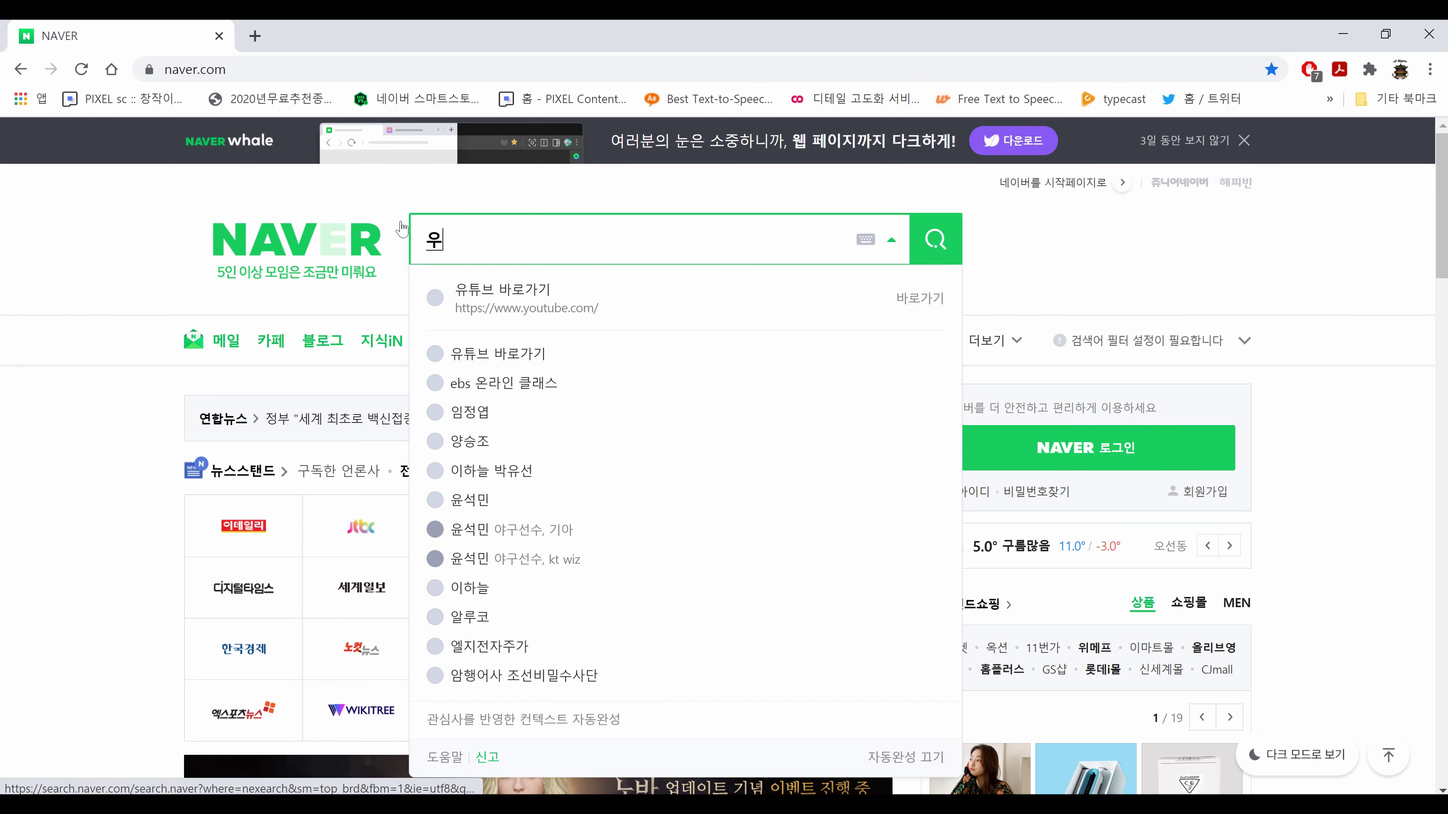
{"action": "type", "text": "원룸 ㄷ"}
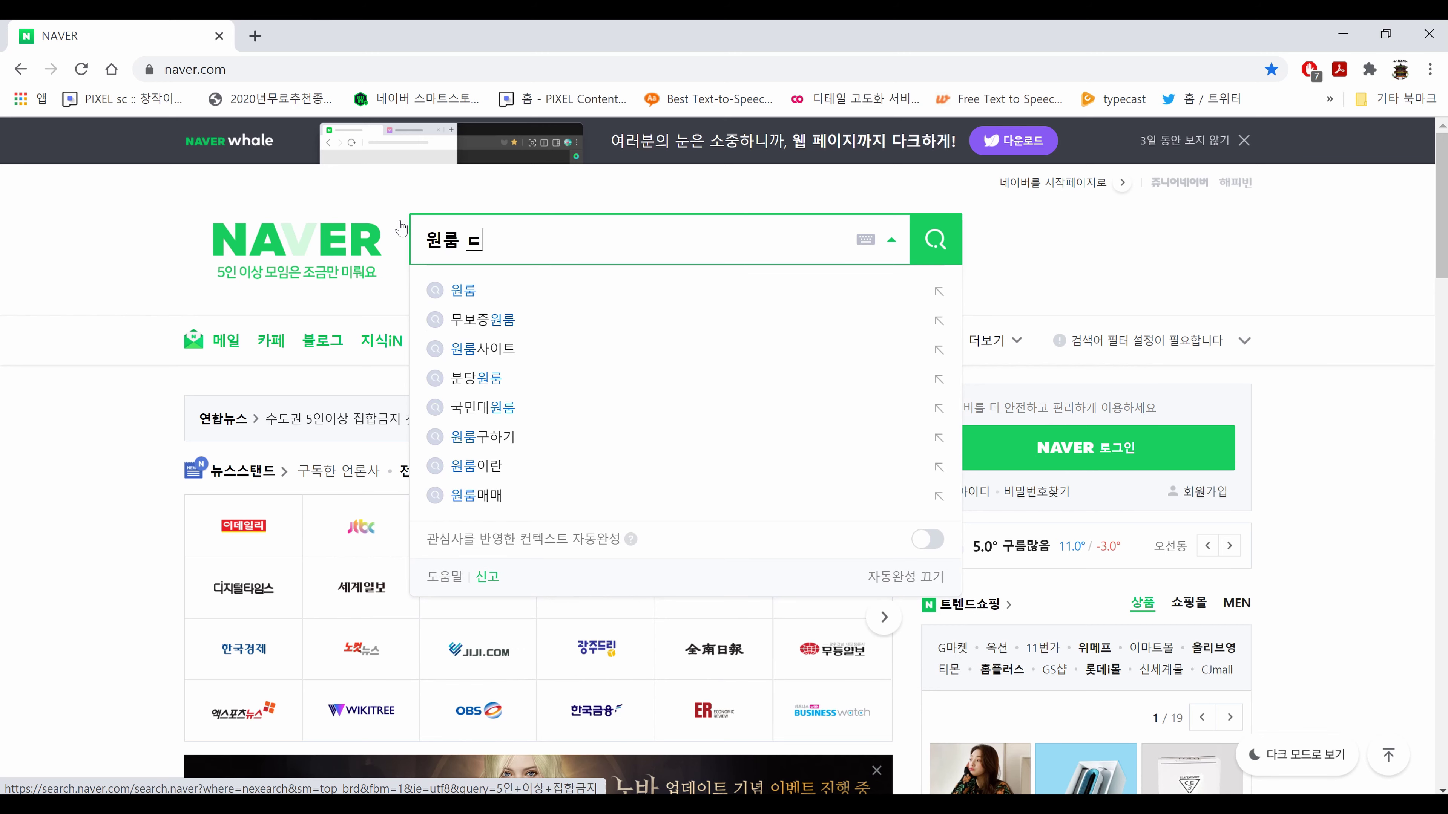
{"action": "key", "text": "BackSpace"}
{"action": "type", "text": "도면"}
{"action": "key", "text": "Return"}
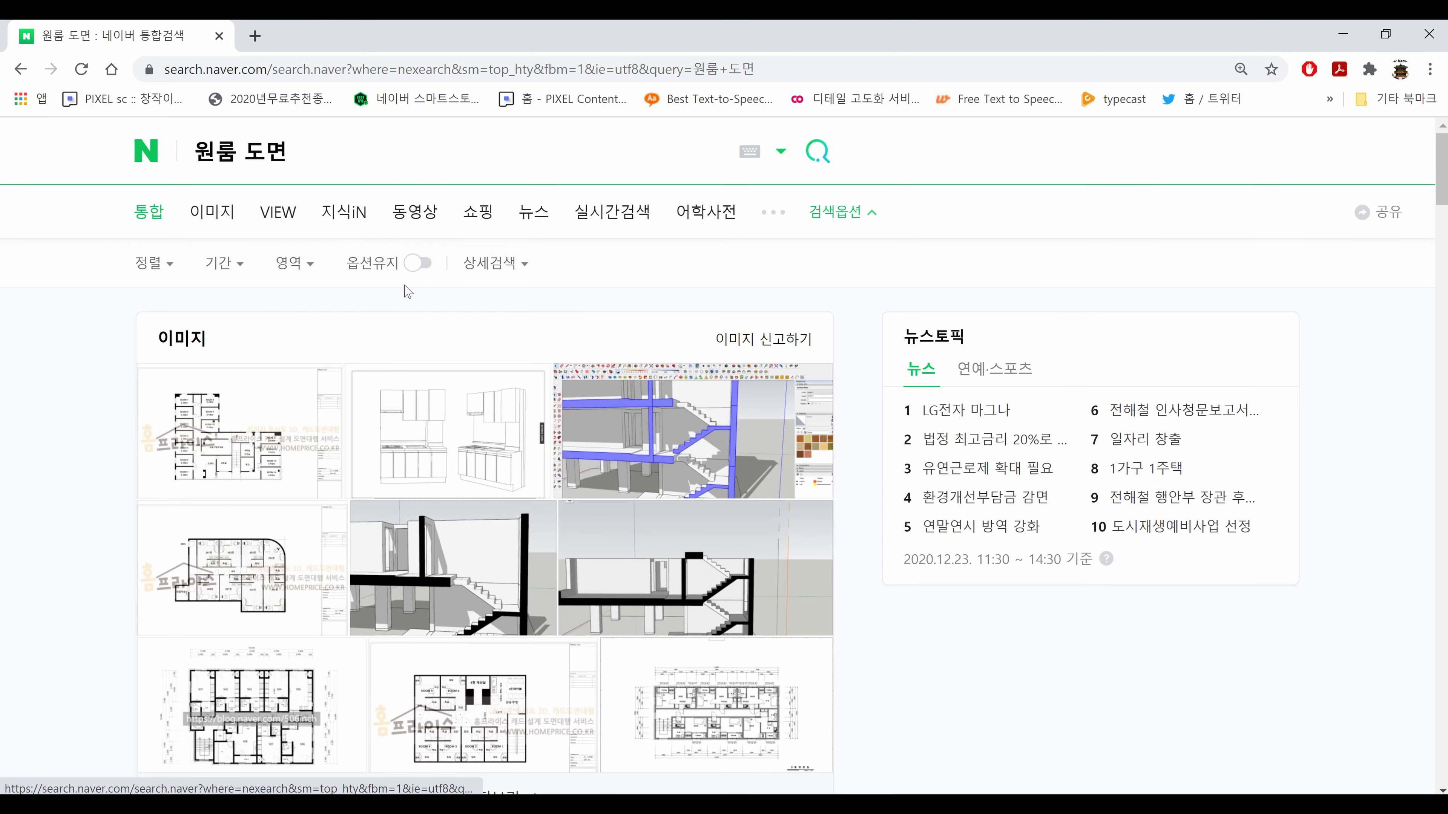
{"action": "scroll", "coordinate": [433, 342], "scroll_direction": "down", "scroll_amount": 3}
{"action": "scroll", "coordinate": [494, 442], "scroll_direction": "down", "scroll_amount": 3}
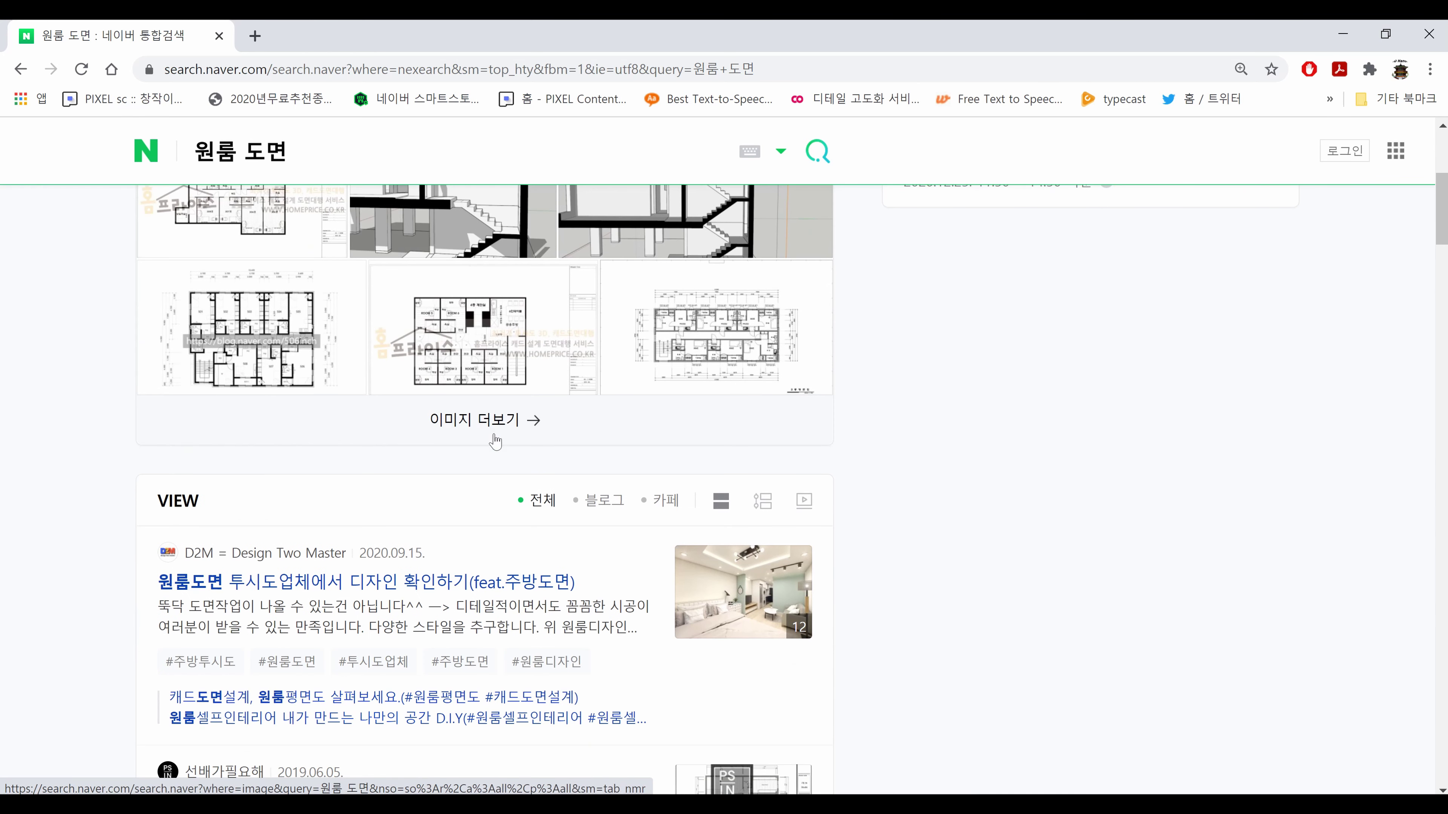
Show the full image results and browse the one-room floor-plan drawings.
{"action": "left_click", "coordinate": [480, 425]}
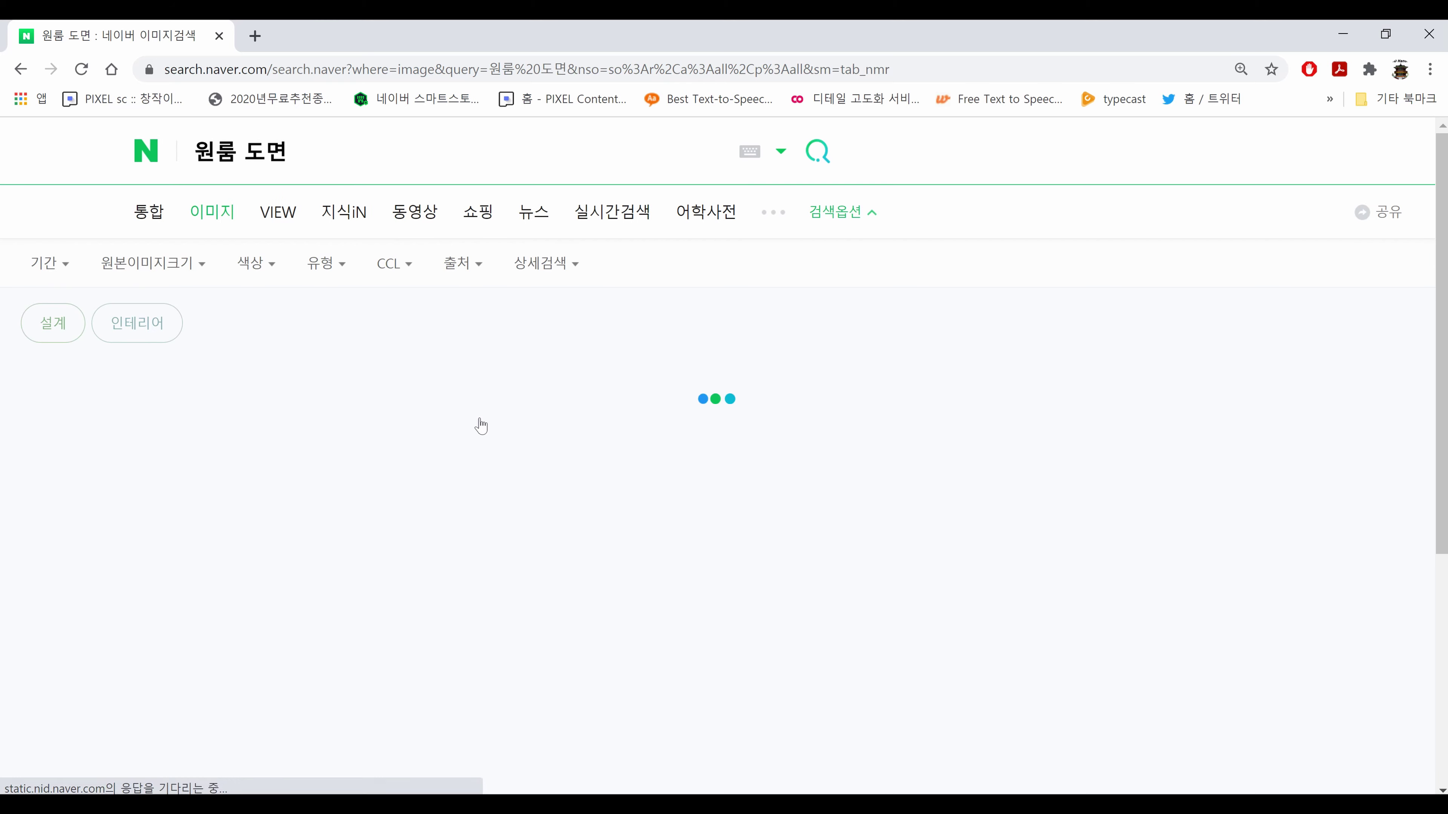
{"action": "scroll", "coordinate": [480, 425], "scroll_direction": "down", "scroll_amount": 5}
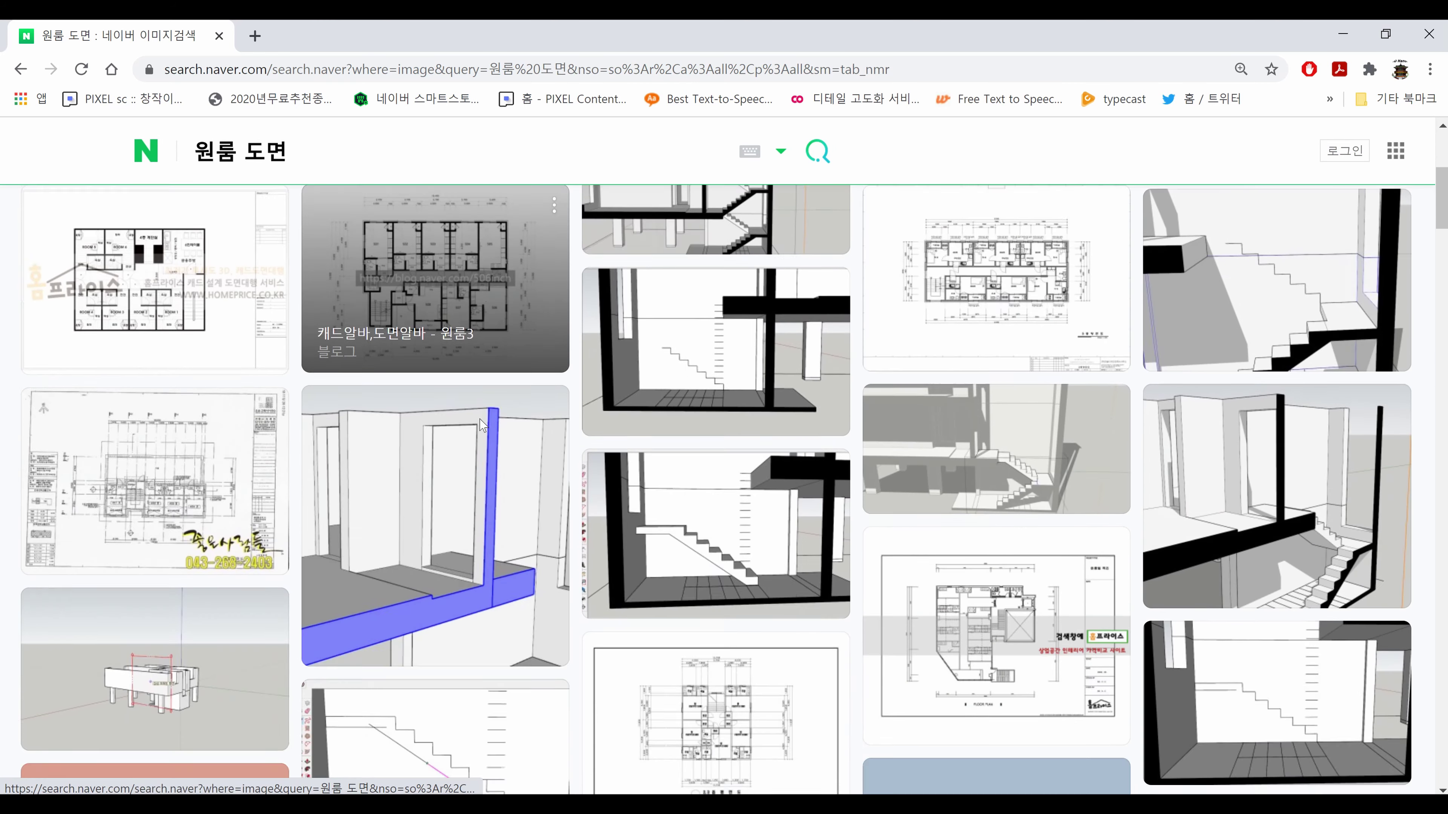
{"action": "scroll", "coordinate": [480, 419], "scroll_direction": "down", "scroll_amount": 2}
{"action": "scroll", "coordinate": [481, 421], "scroll_direction": "down", "scroll_amount": 2}
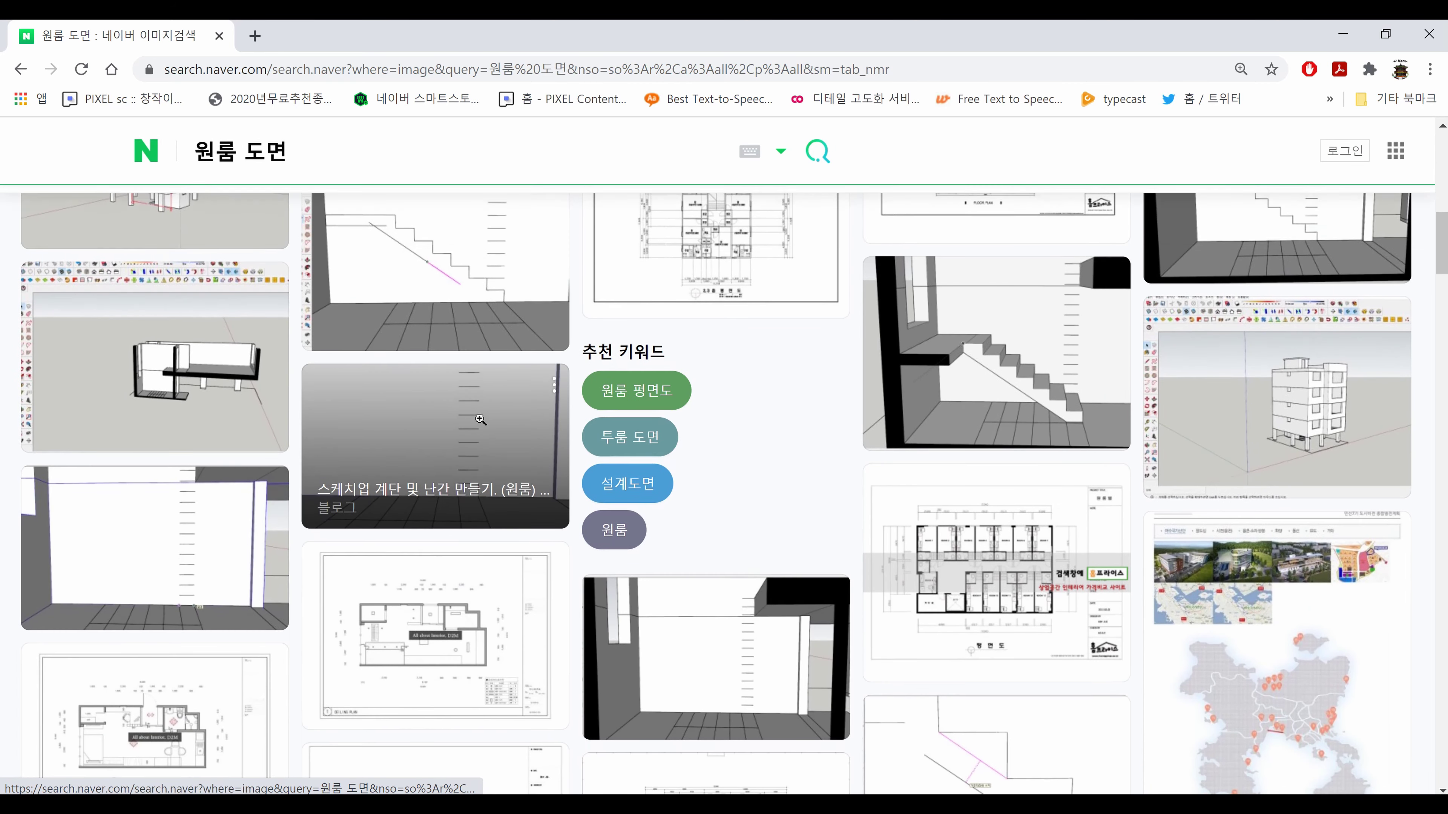
{"action": "scroll", "coordinate": [480, 425], "scroll_direction": "down", "scroll_amount": 4}
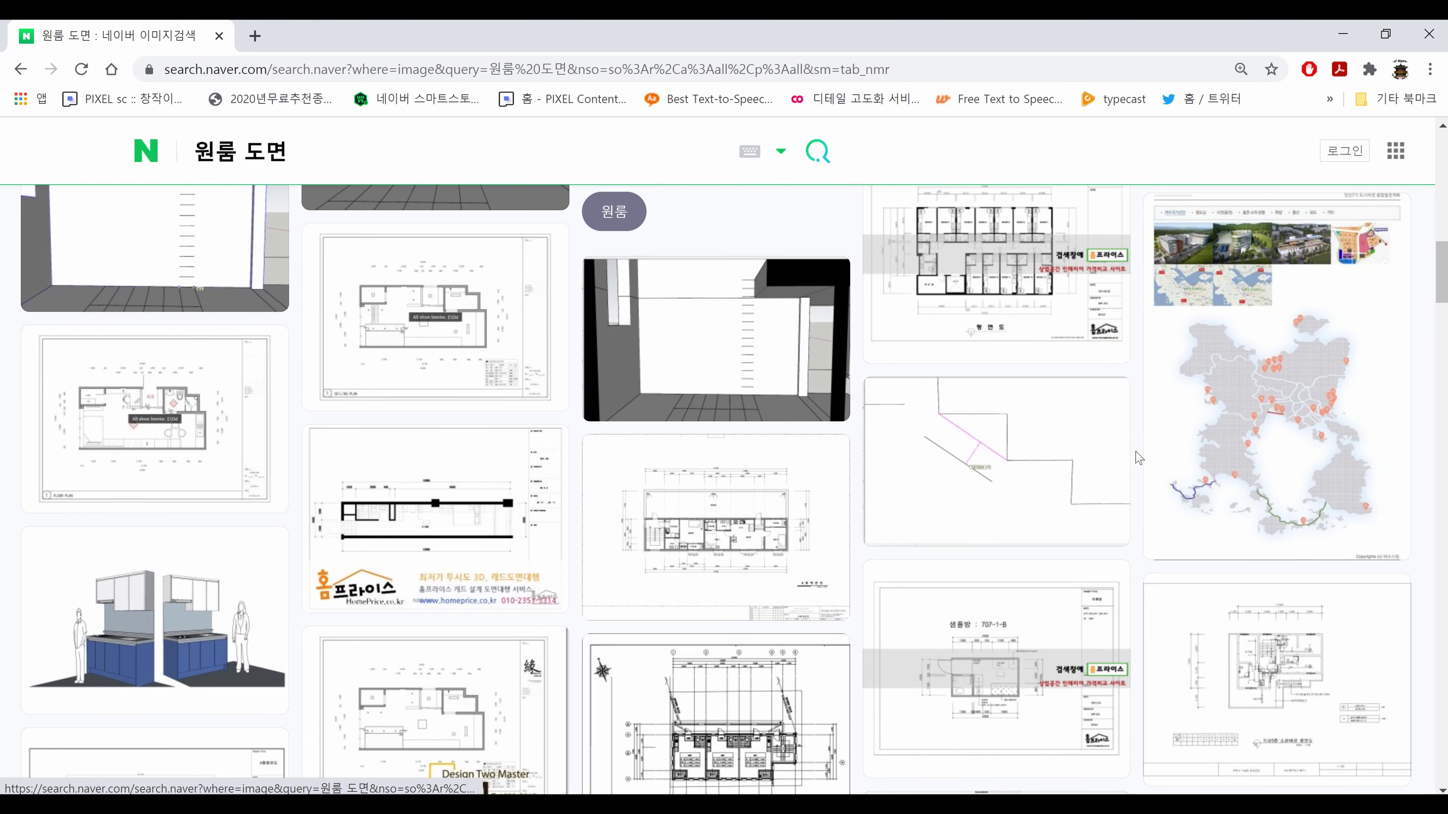
{"action": "scroll", "coordinate": [1136, 456], "scroll_direction": "down", "scroll_amount": 4}
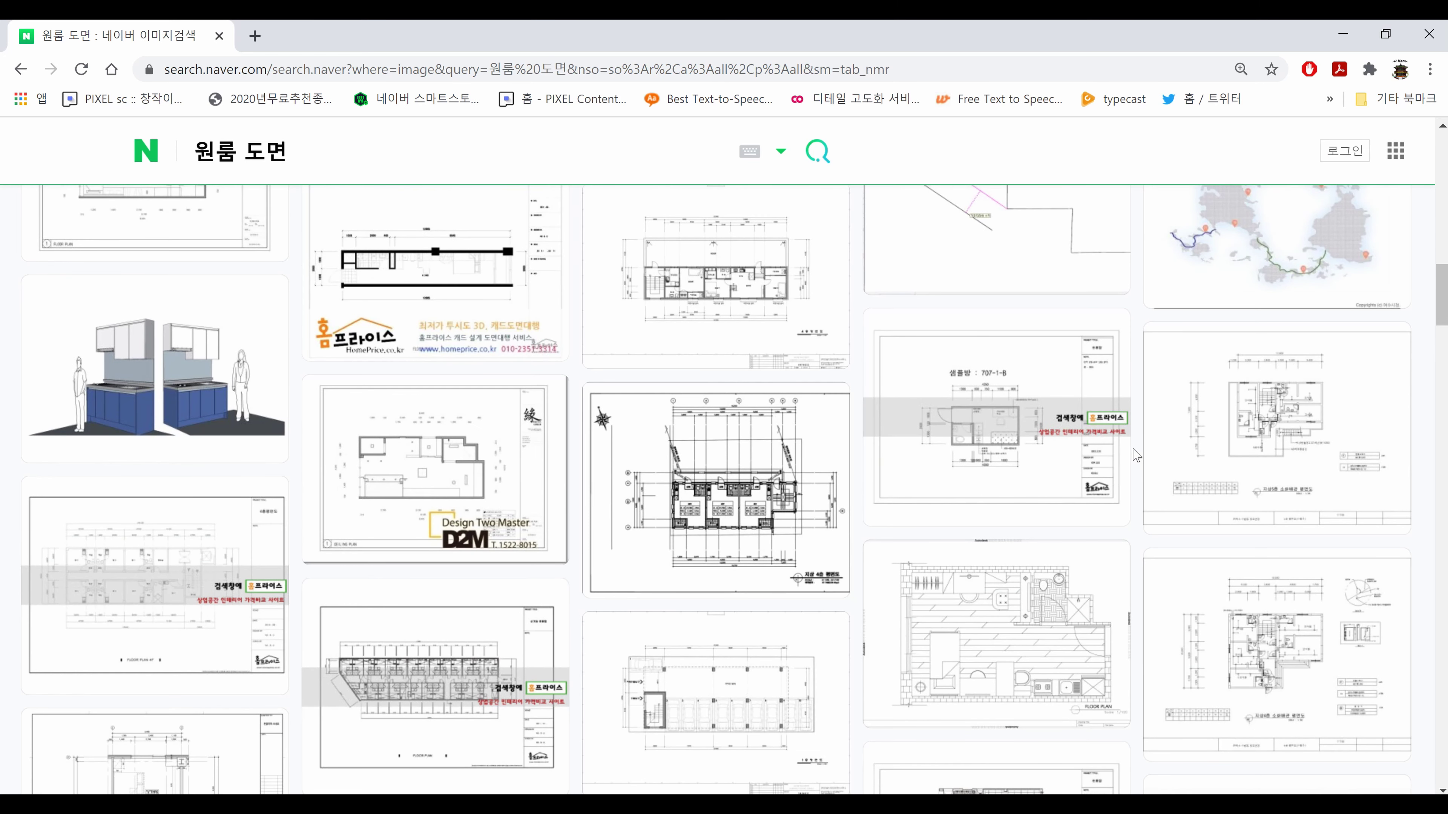
{"action": "scroll", "coordinate": [1136, 456], "scroll_direction": "down", "scroll_amount": 2}
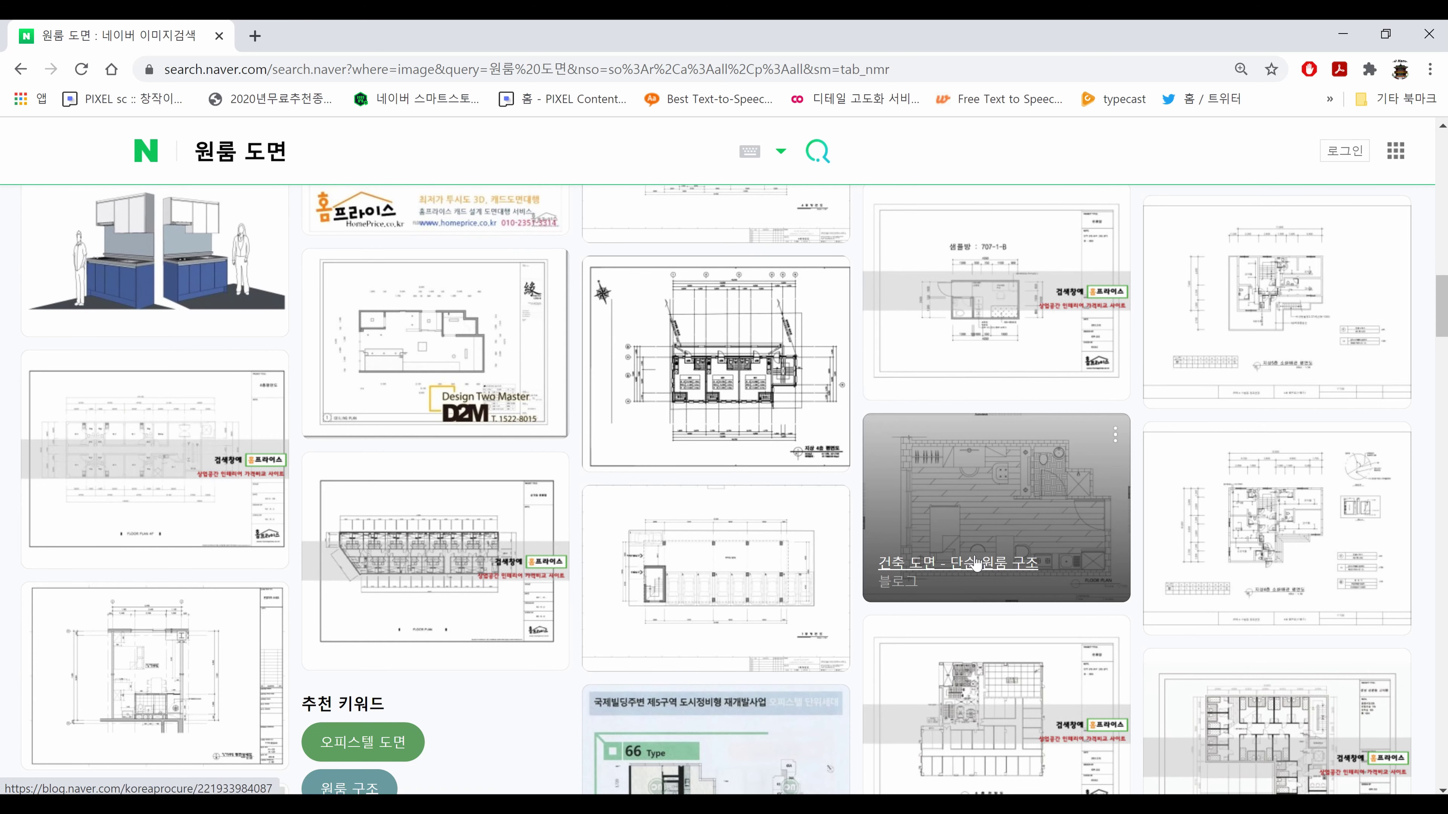
Enlarge a floor-plan thumbnail and view the related AutoCad 원룸도면 image.
{"action": "left_click", "coordinate": [958, 521]}
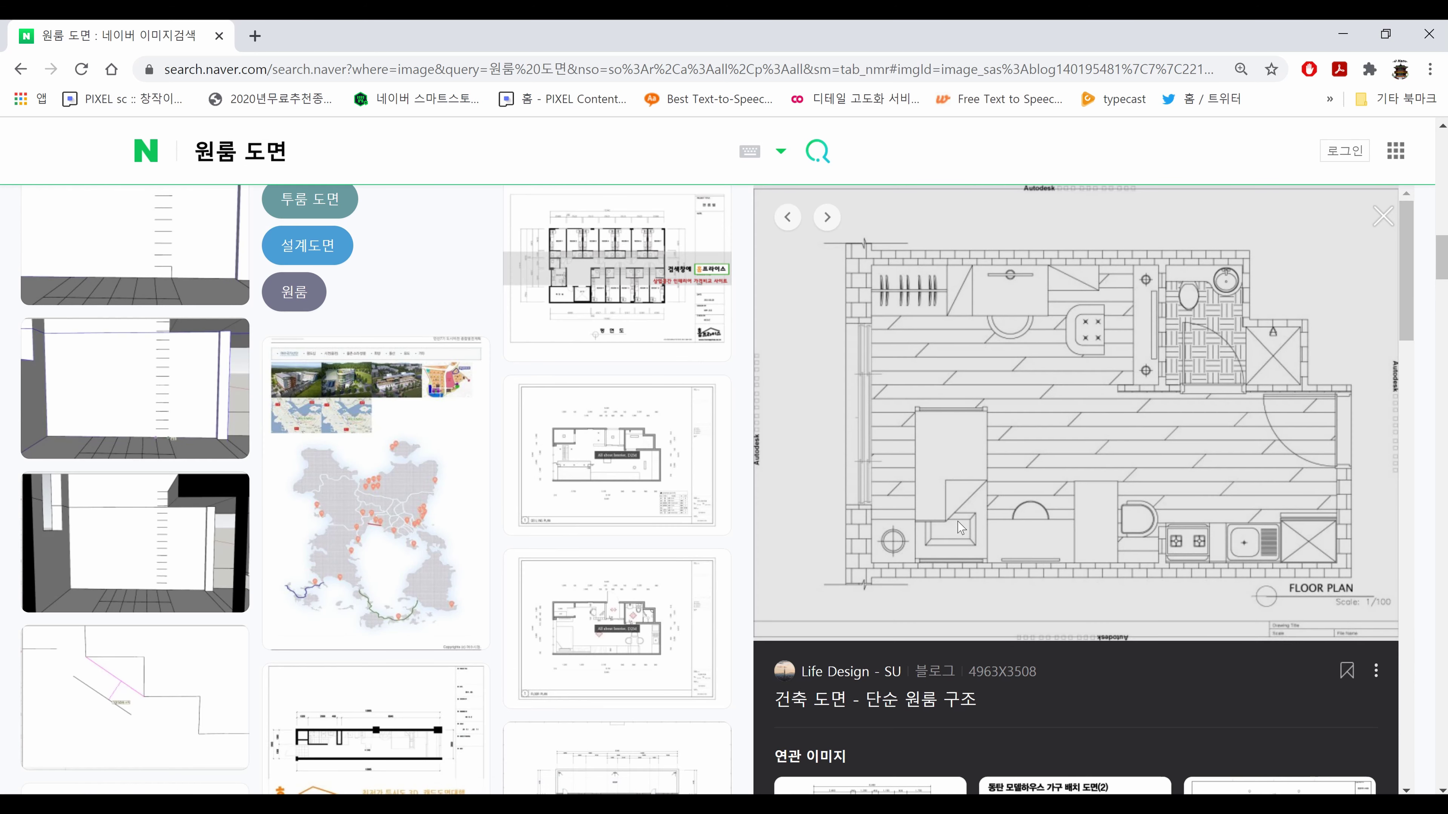
{"action": "scroll", "coordinate": [959, 527], "scroll_direction": "down", "scroll_amount": 3}
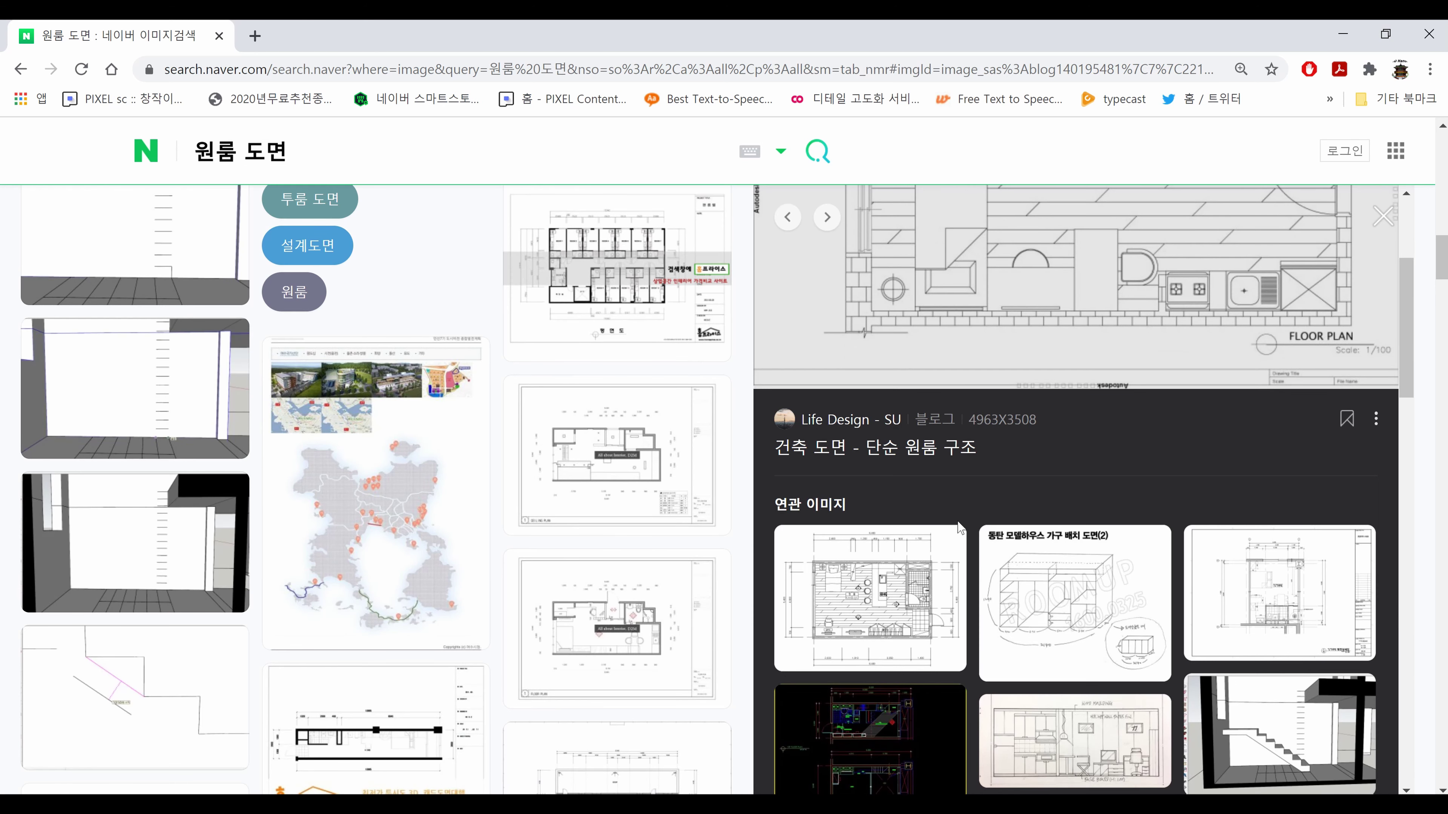
{"action": "left_click", "coordinate": [903, 598]}
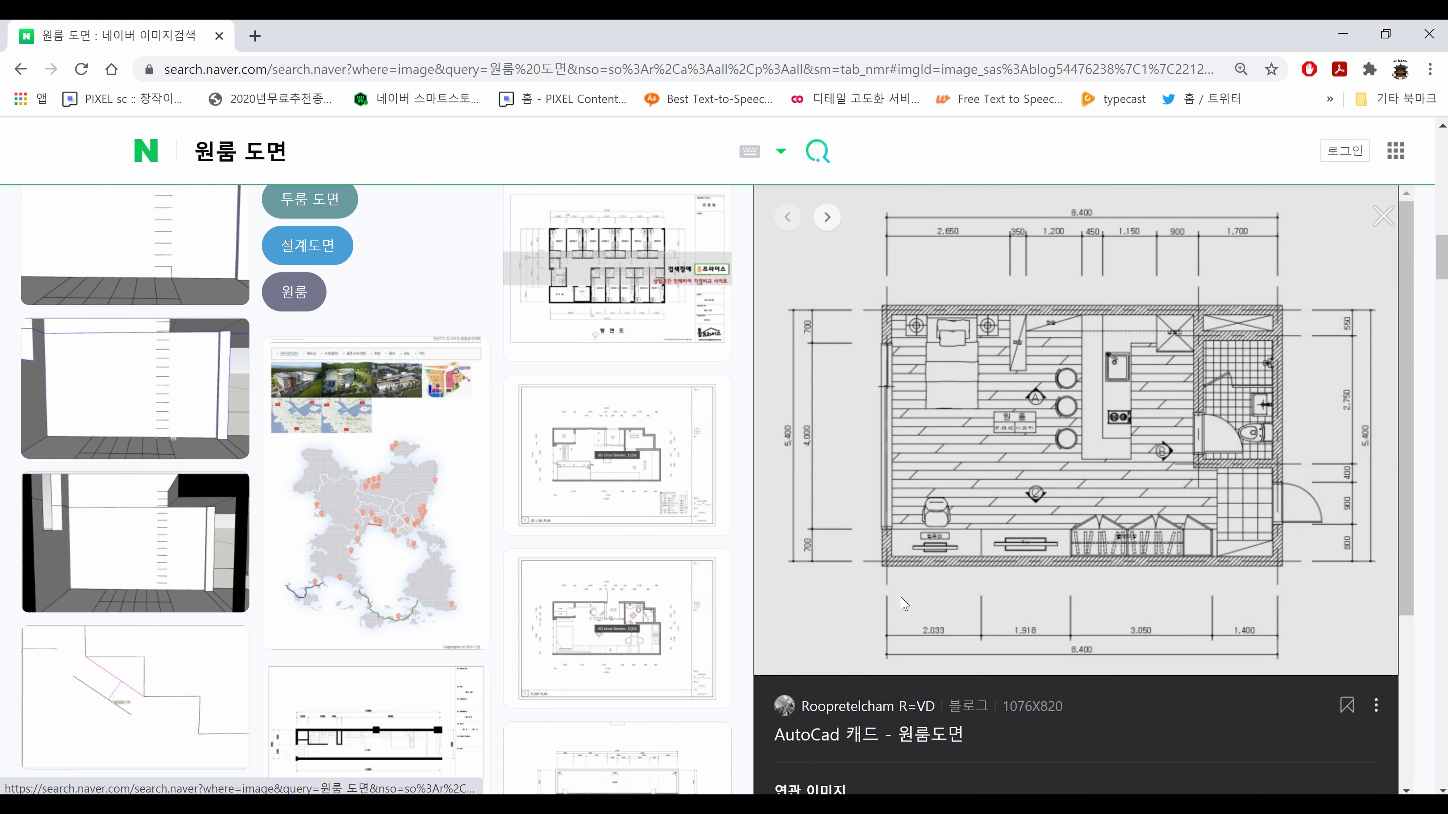
Open the 'AutoCad 캐드 - 원룸도면' blog post and scroll to its 8,400-wide floor plan.
{"action": "left_click", "coordinate": [923, 748]}
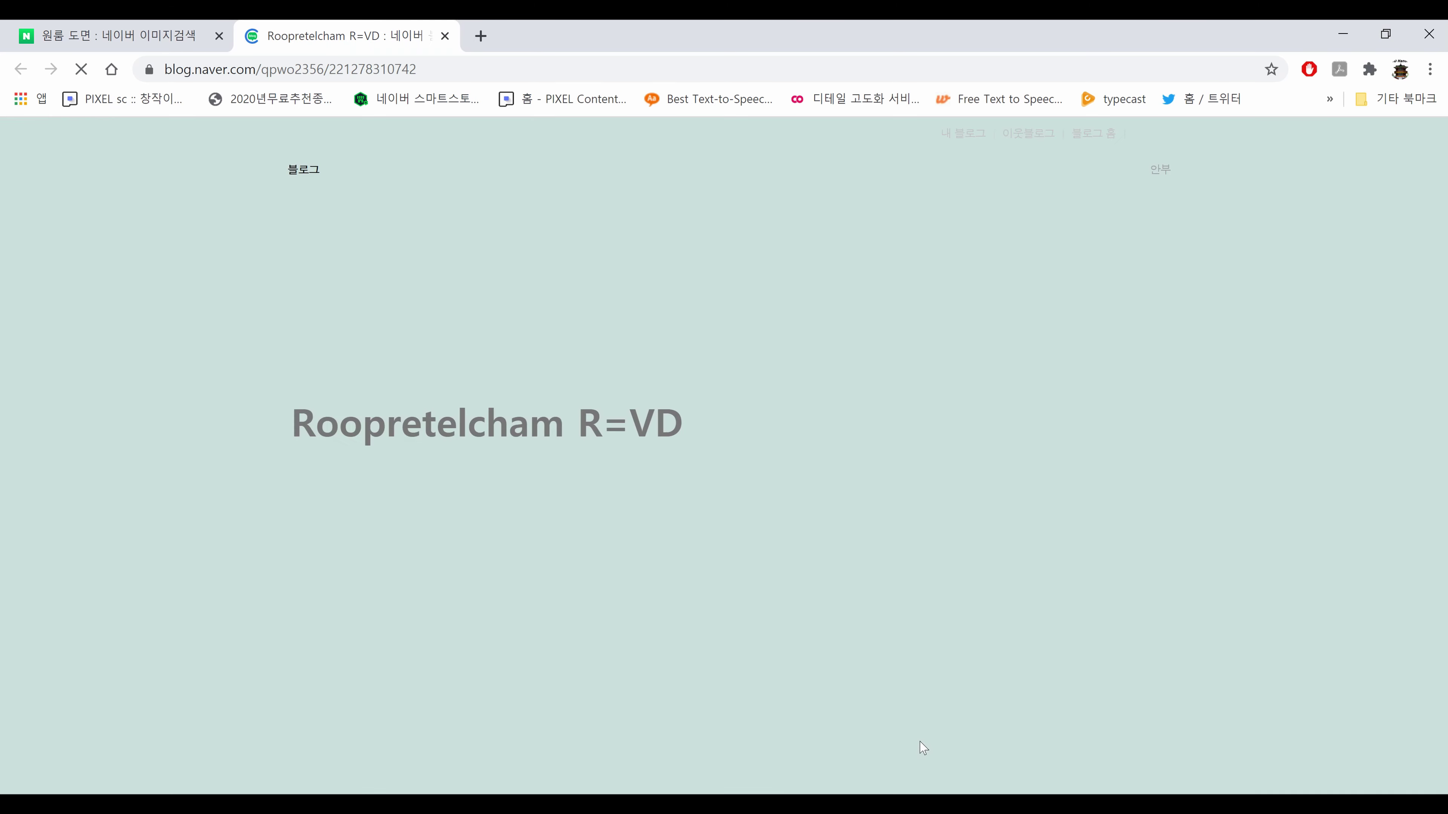
{"action": "scroll", "coordinate": [863, 390], "scroll_direction": "down", "scroll_amount": 6}
{"action": "scroll", "coordinate": [864, 389], "scroll_direction": "down", "scroll_amount": 3}
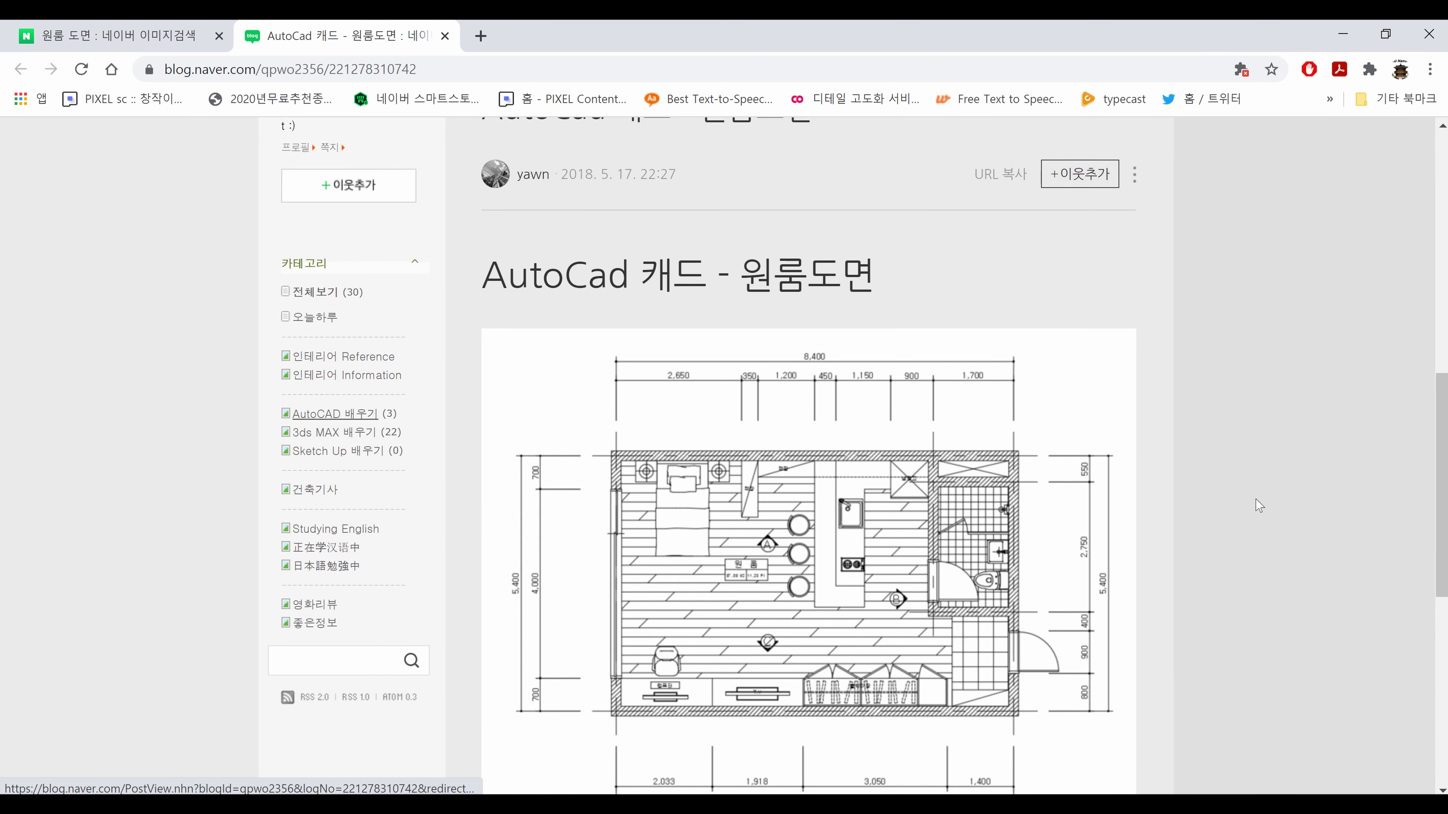
{"action": "scroll", "coordinate": [1209, 627], "scroll_direction": "up", "scroll_amount": 3}
{"action": "scroll", "coordinate": [1167, 587], "scroll_direction": "down", "scroll_amount": 1}
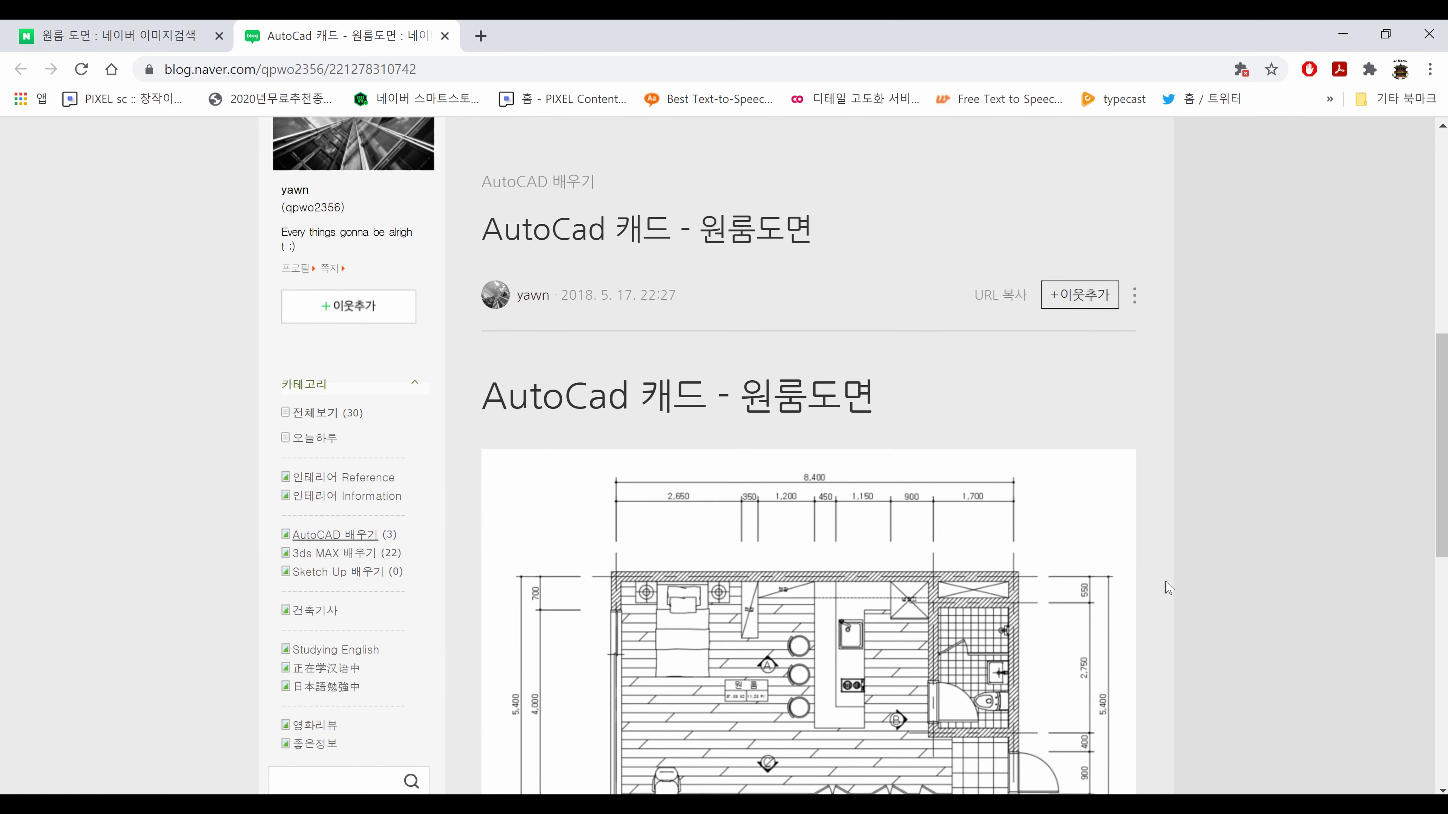
{"action": "scroll", "coordinate": [1167, 587], "scroll_direction": "up", "scroll_amount": 3}
{"action": "scroll", "coordinate": [1254, 547], "scroll_direction": "down", "scroll_amount": 1}
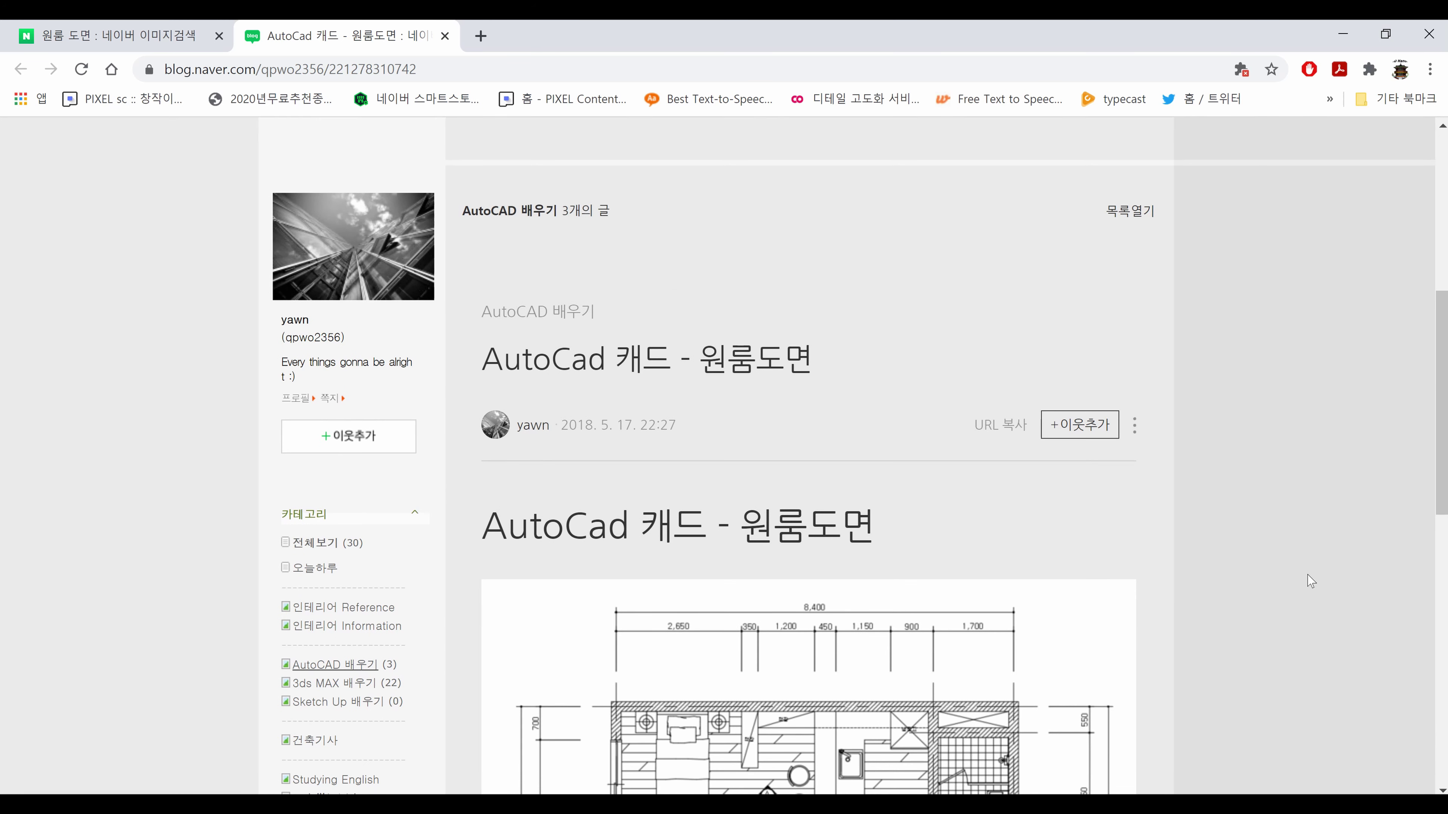
{"action": "scroll", "coordinate": [1309, 580], "scroll_direction": "down", "scroll_amount": 2}
{"action": "scroll", "coordinate": [1310, 581], "scroll_direction": "down", "scroll_amount": 3}
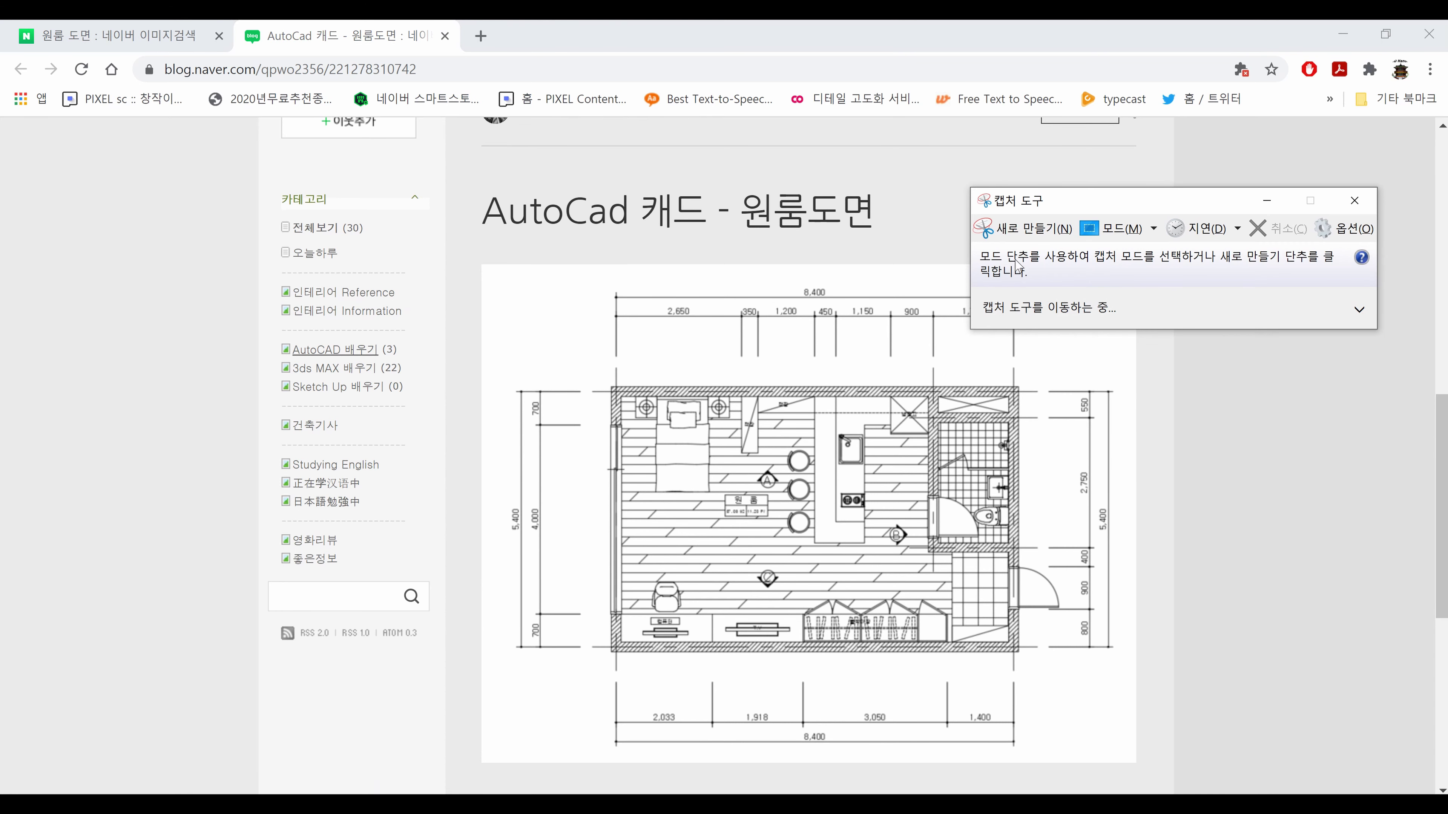
Snip the floor-plan image region with Snipping Tool.
{"action": "left_click", "coordinate": [1046, 239]}
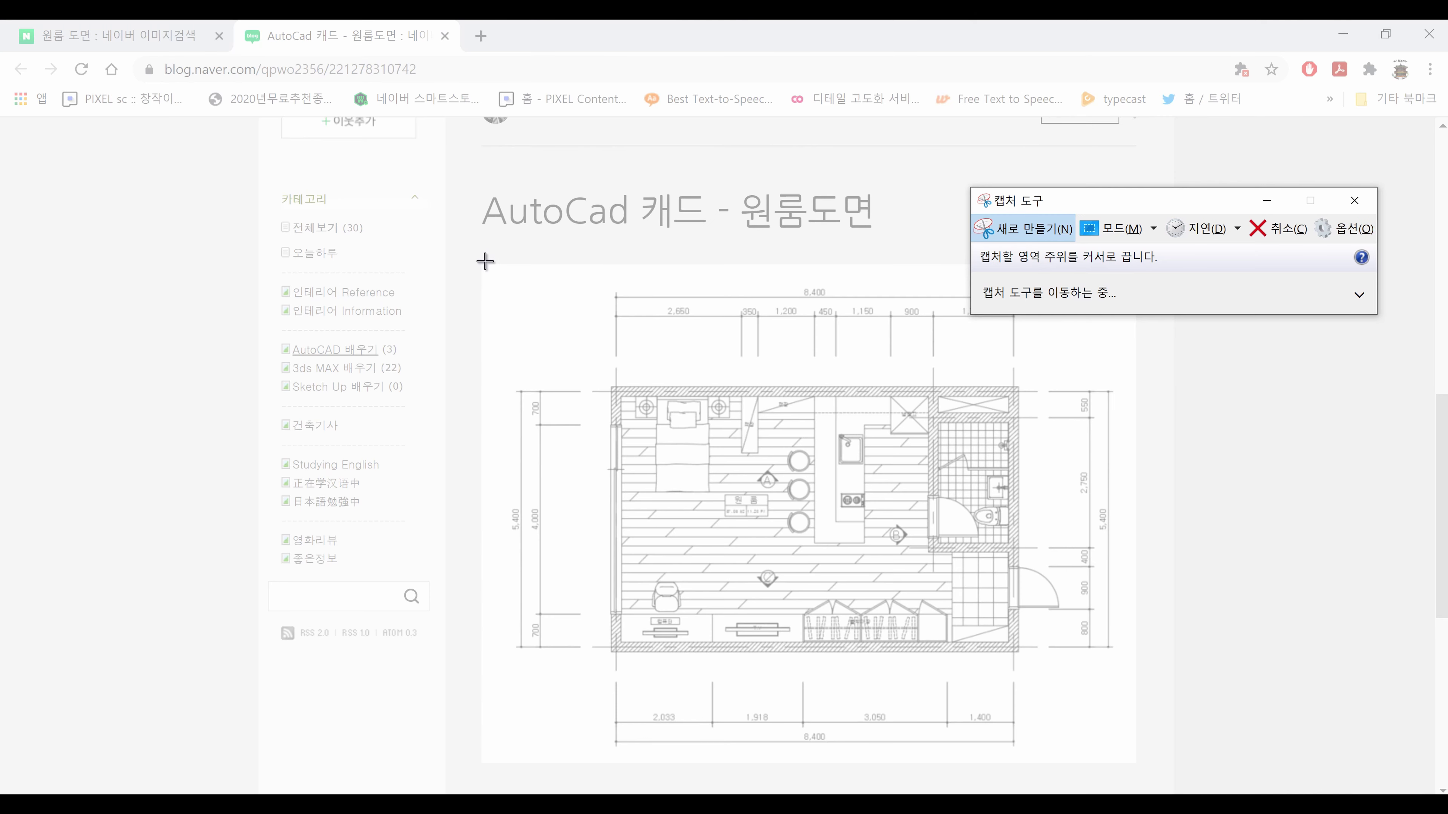
{"action": "left_click_drag", "start_coordinate": [485, 265], "coordinate": [1123, 762]}
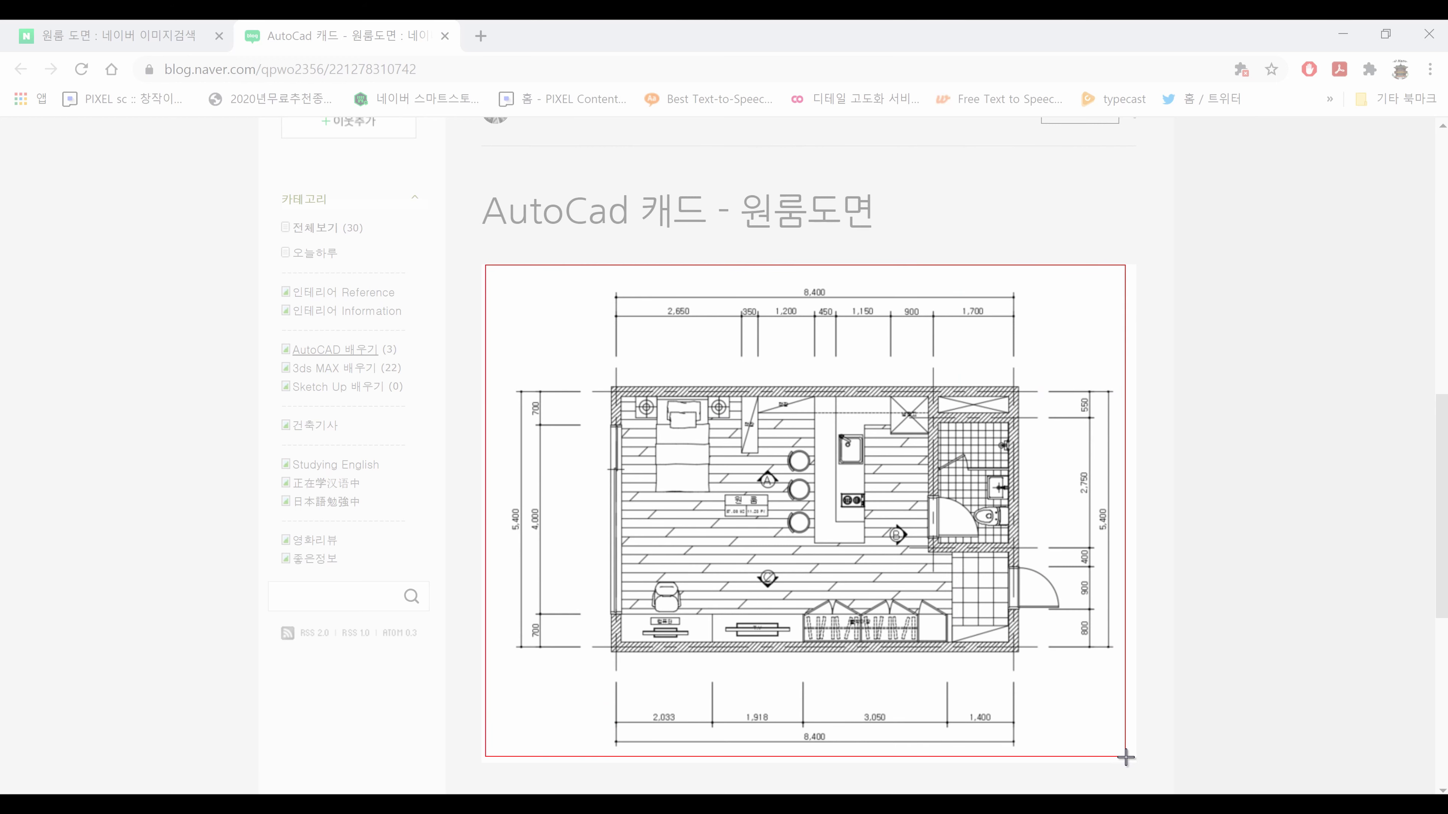
{"action": "left_click_drag", "start_coordinate": [1123, 762], "coordinate": [1130, 764]}
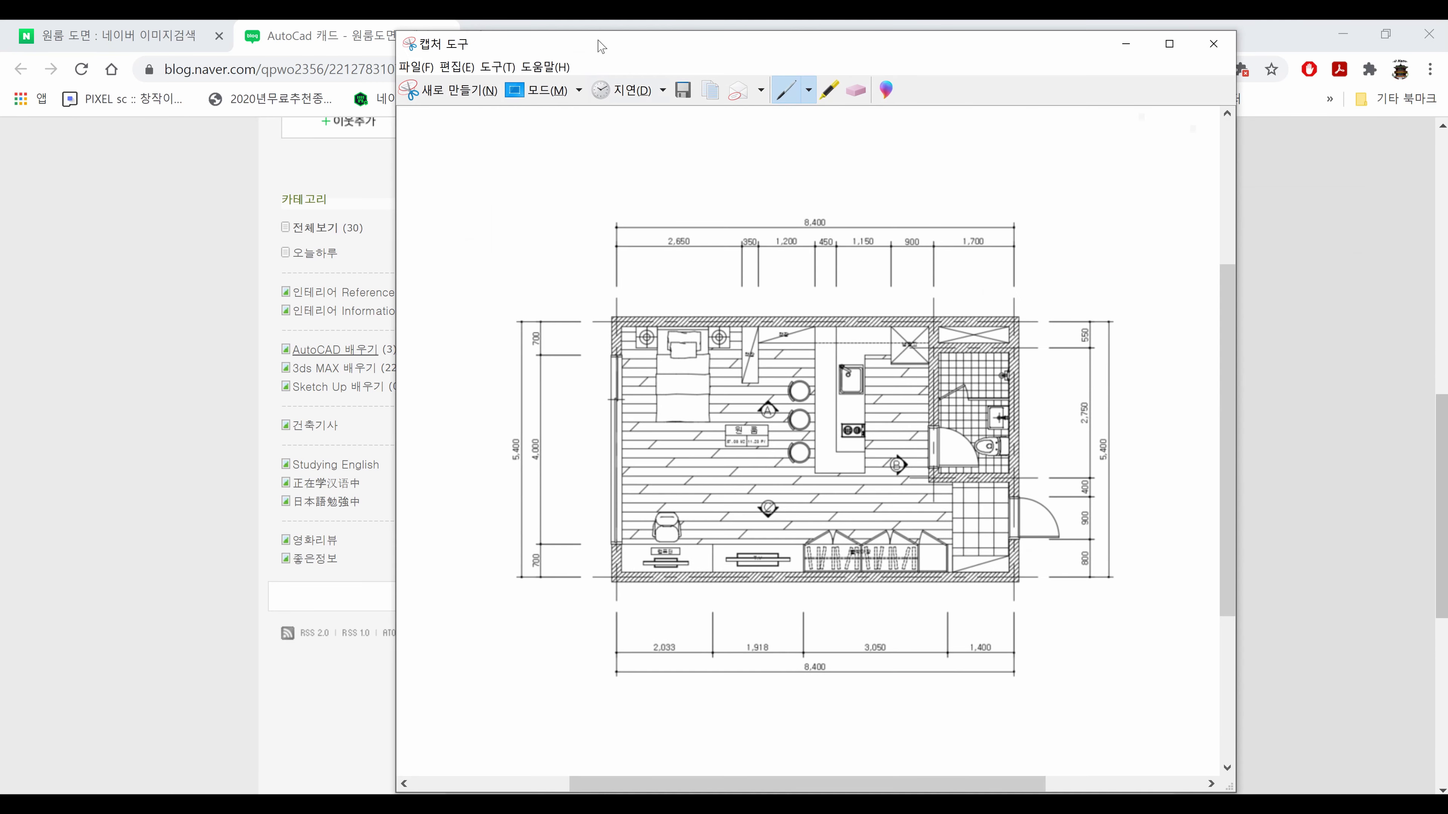
Save the capture to the desktop as JPEG '원룸도면' and close Snipping Tool.
{"action": "left_click", "coordinate": [684, 91]}
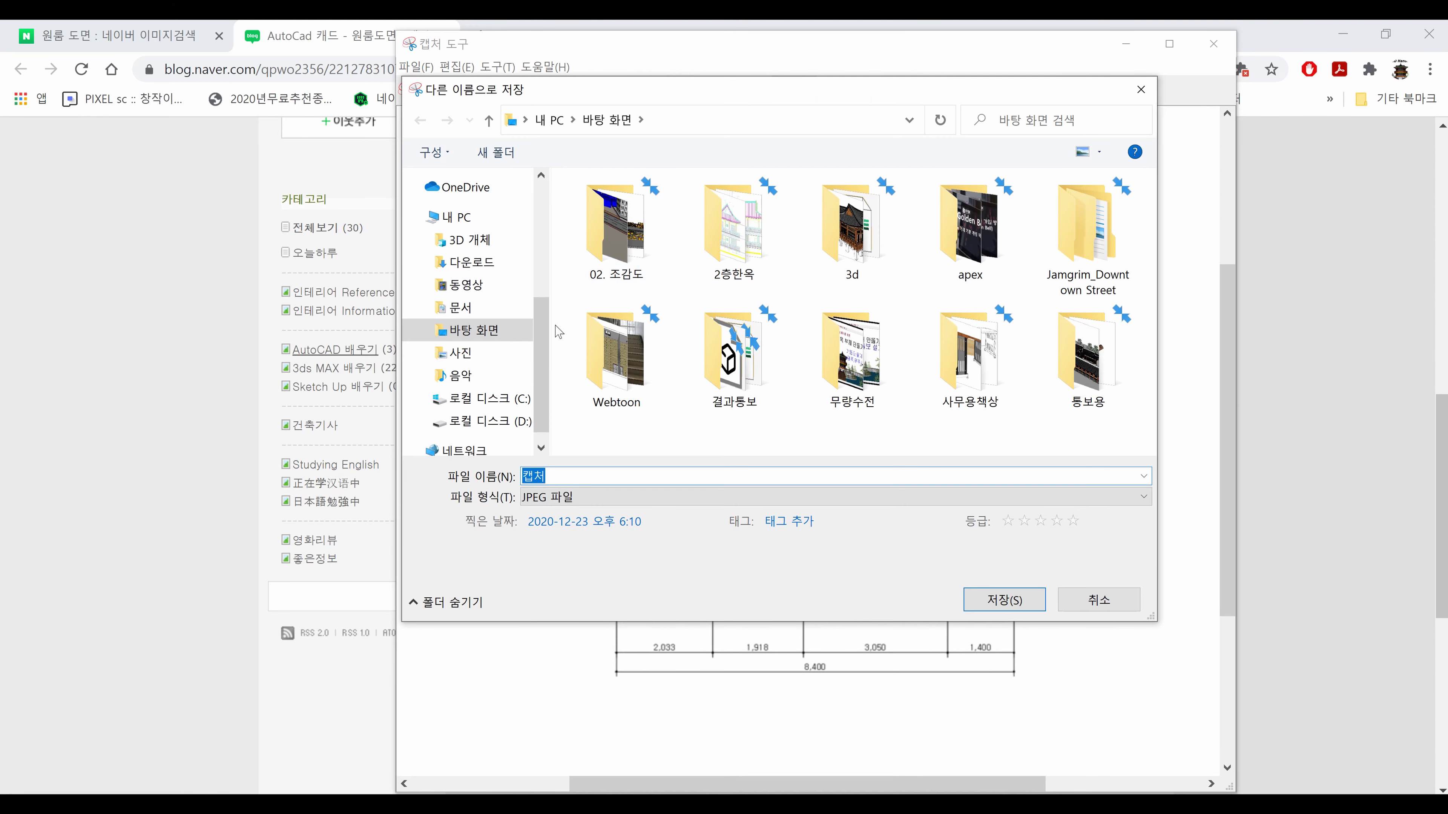
{"action": "left_click", "coordinate": [575, 480]}
{"action": "double_click", "coordinate": [575, 481]}
{"action": "type", "text": "d"}
{"action": "type", "text": "nj"}
{"action": "key", "text": "BackSpace"}
{"action": "key", "text": "BackSpace"}
{"action": "key", "text": "BackSpace"}
{"action": "type", "text": "원"}
{"action": "type", "text": "ㄹ도면"}
{"action": "key", "text": "Return"}
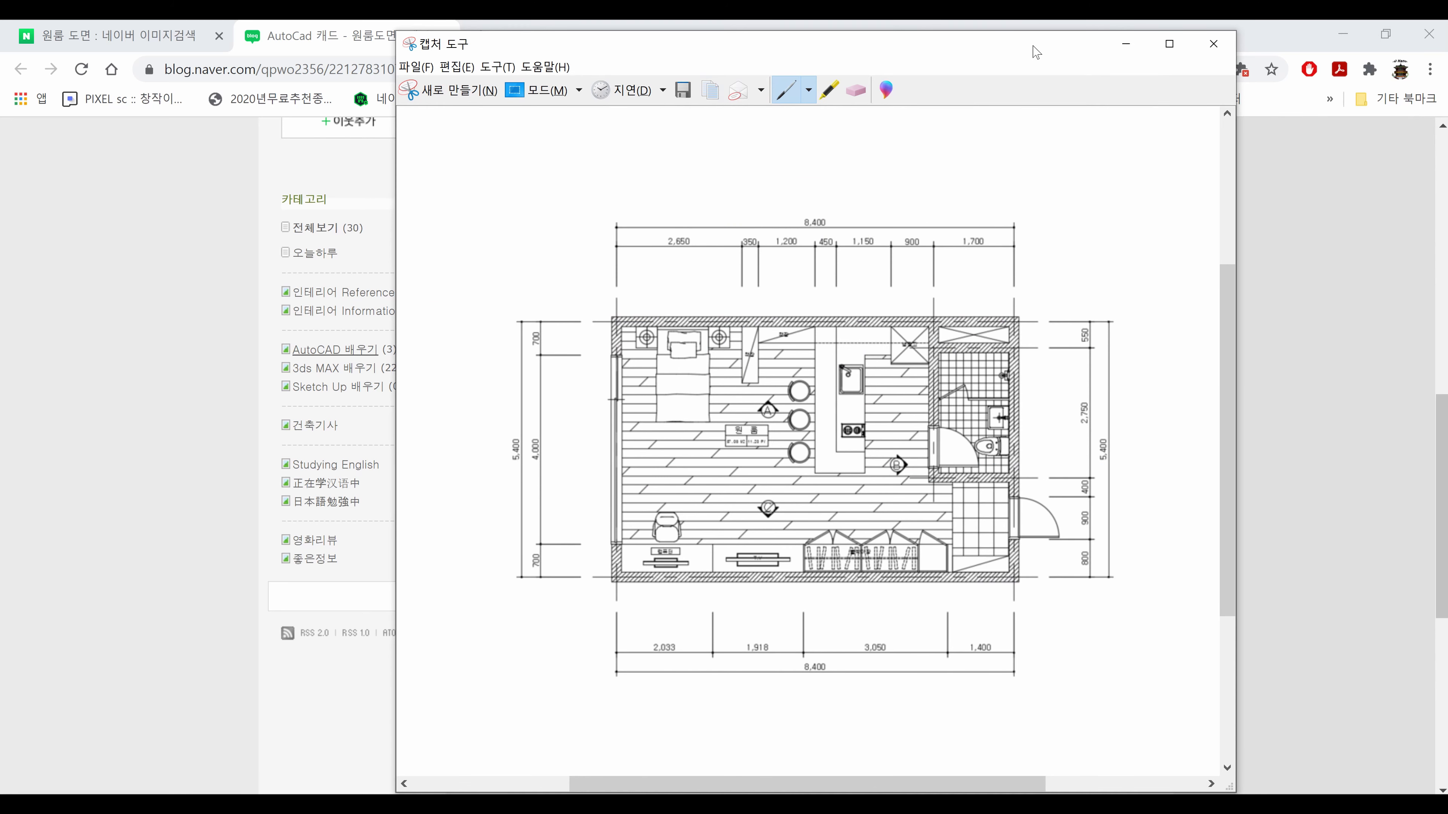
{"action": "left_click", "coordinate": [1214, 43]}
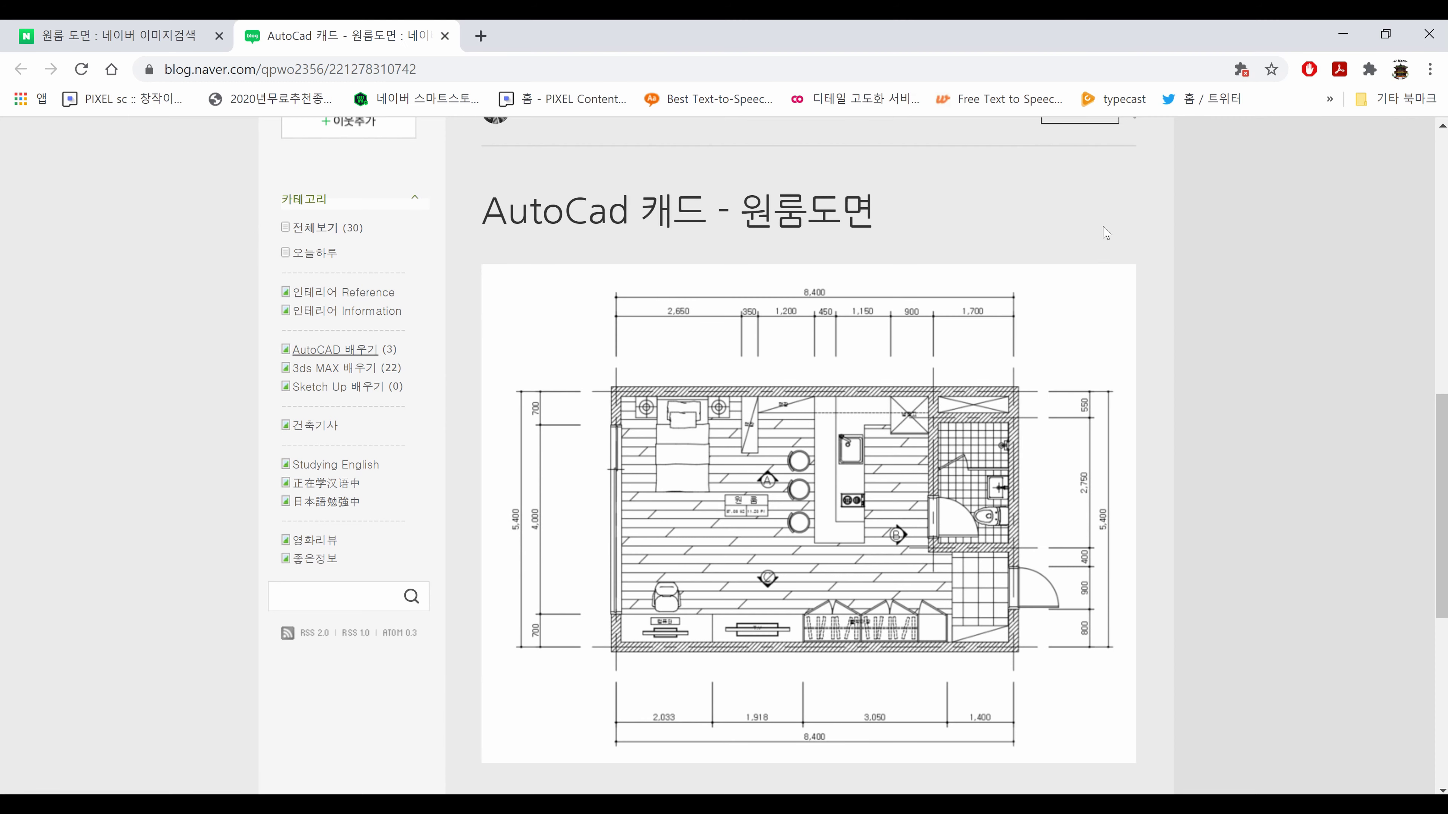
Close Chrome and launch SketchUp 2019 from its desktop icon.
{"action": "left_click", "coordinate": [1430, 35]}
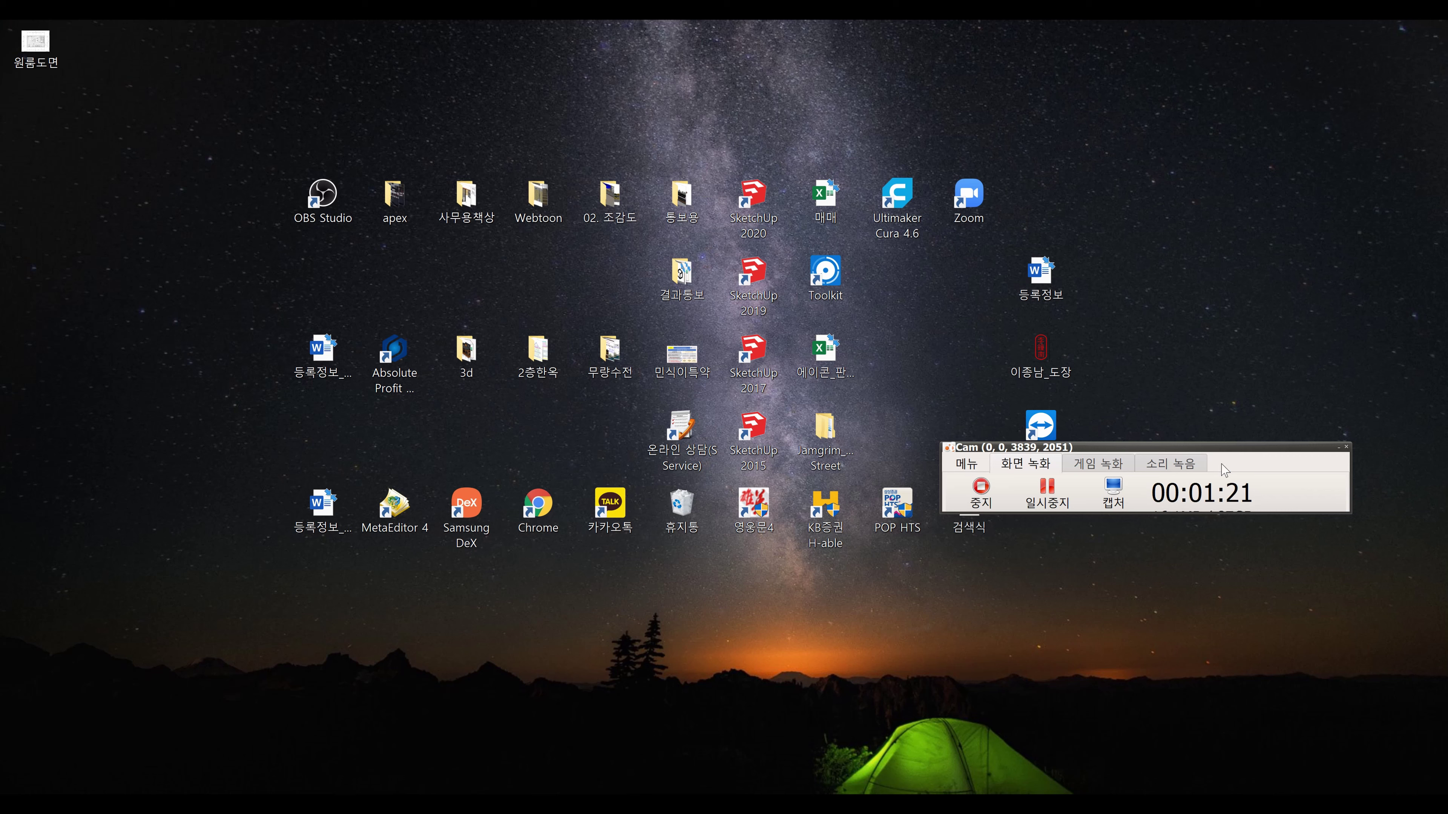
{"action": "left_click", "coordinate": [1345, 447]}
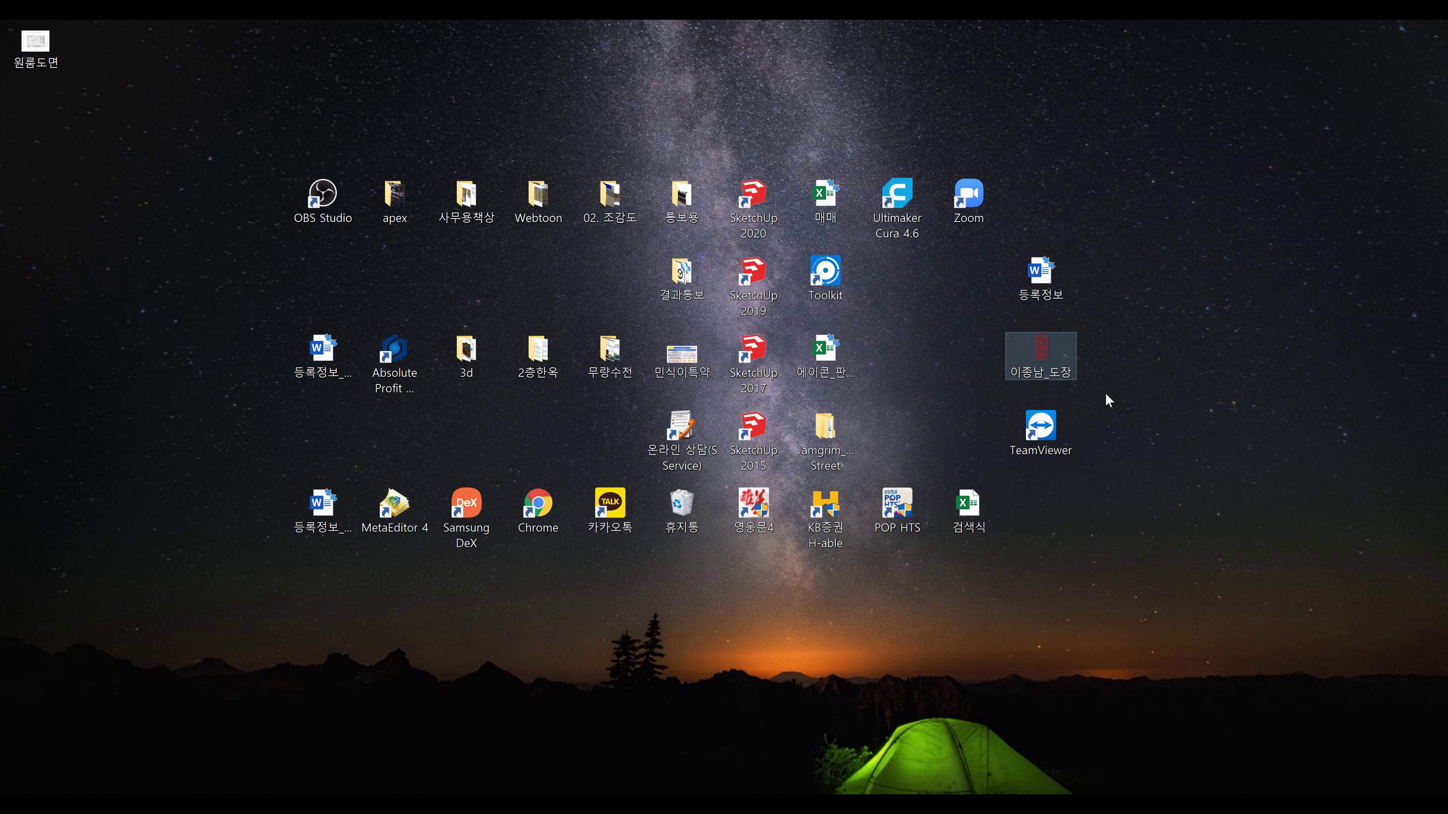
{"action": "double_click", "coordinate": [763, 286]}
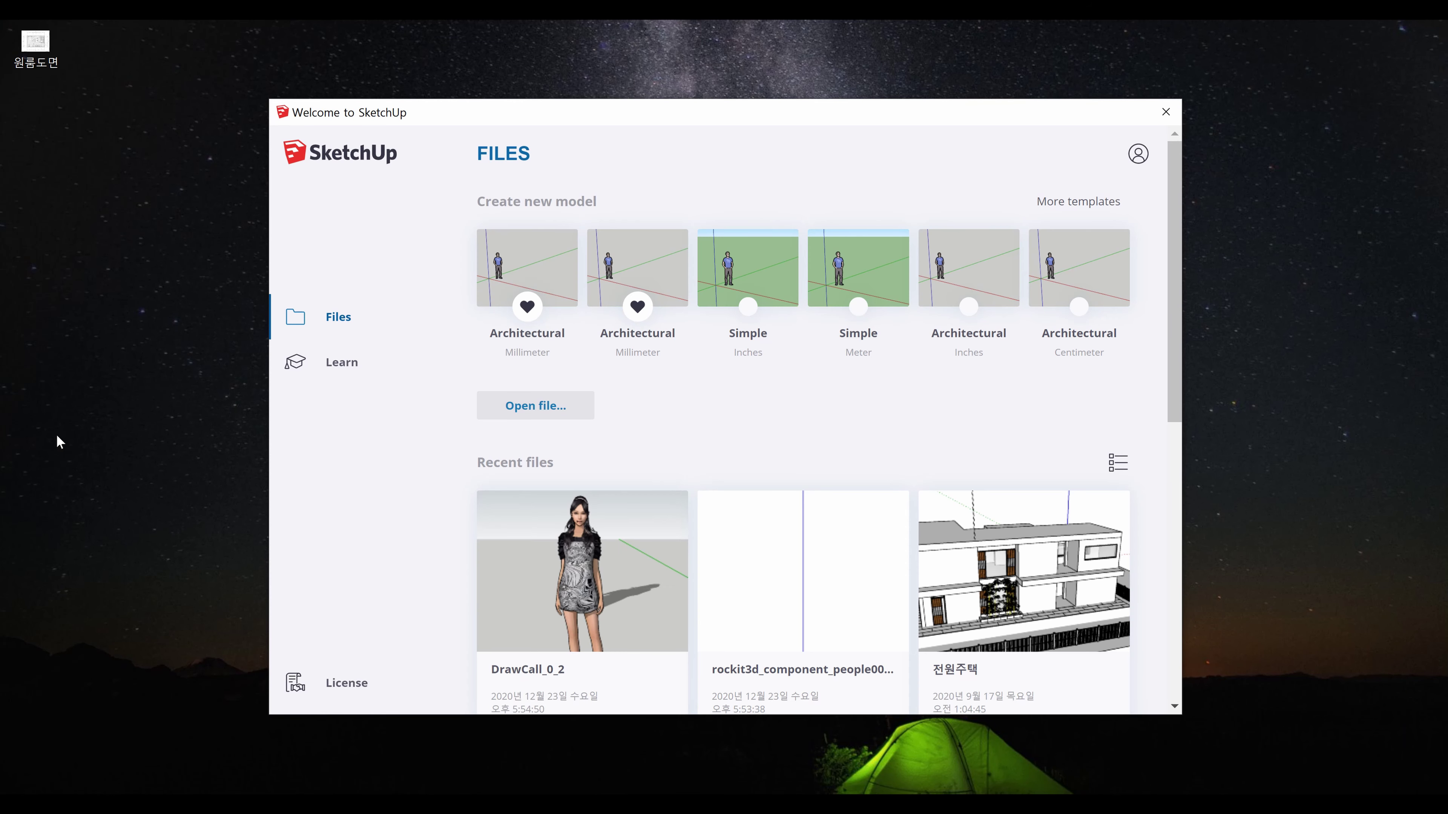
Start an Architectural Millimeter model and delete the default scale figure.
{"action": "left_click", "coordinate": [524, 279]}
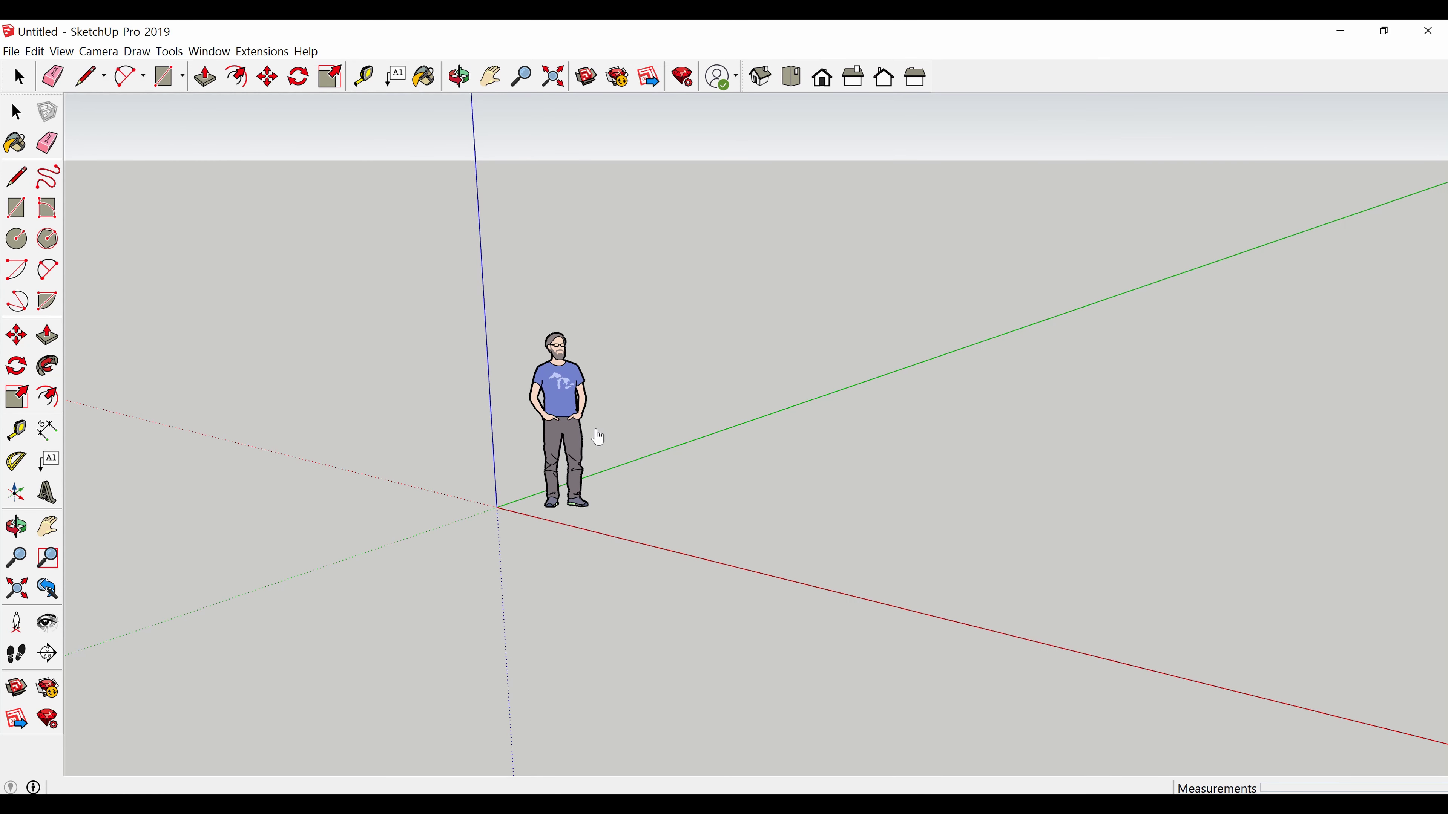
{"action": "left_click", "coordinate": [561, 421]}
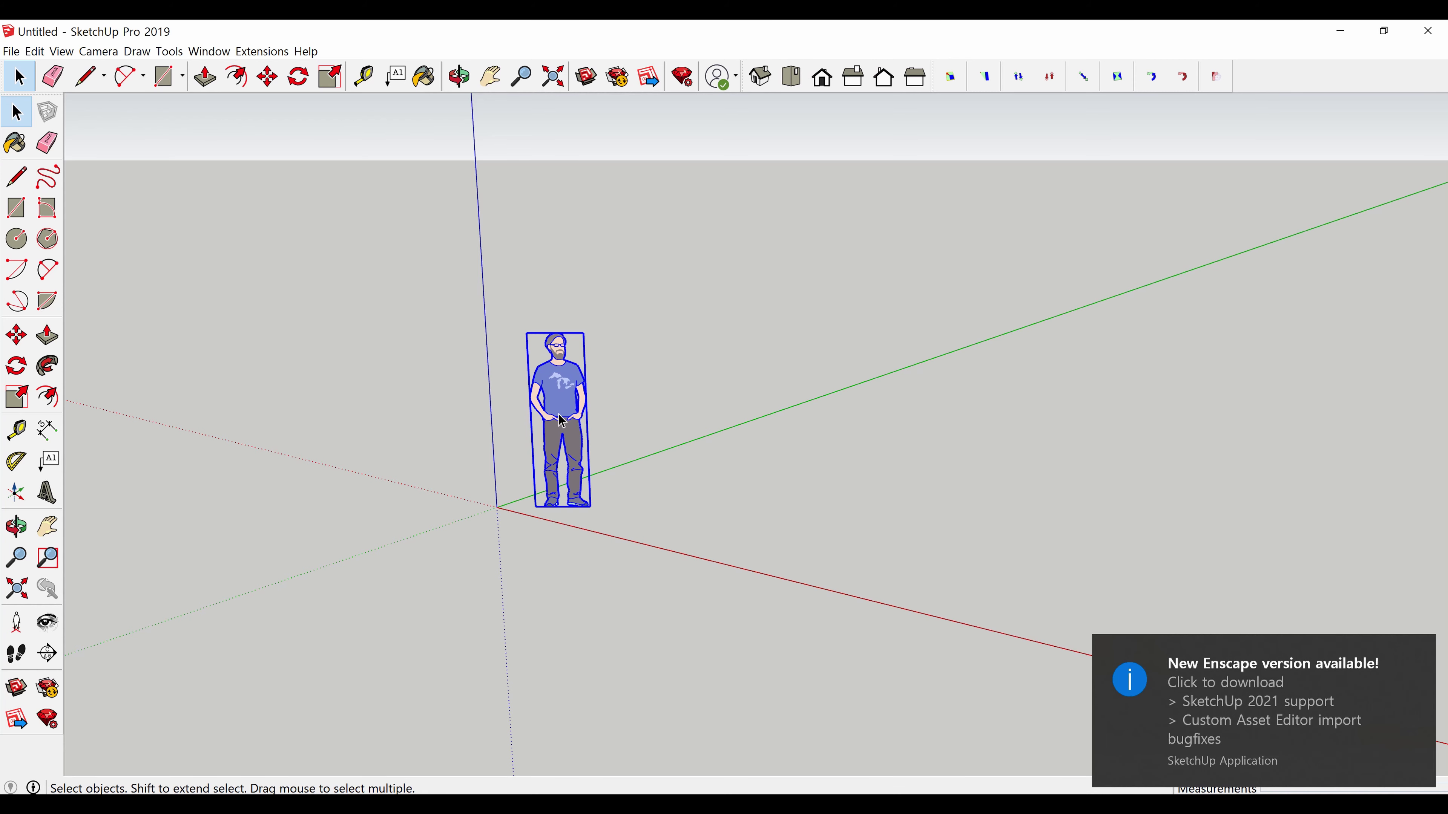
{"action": "key", "text": "Delete"}
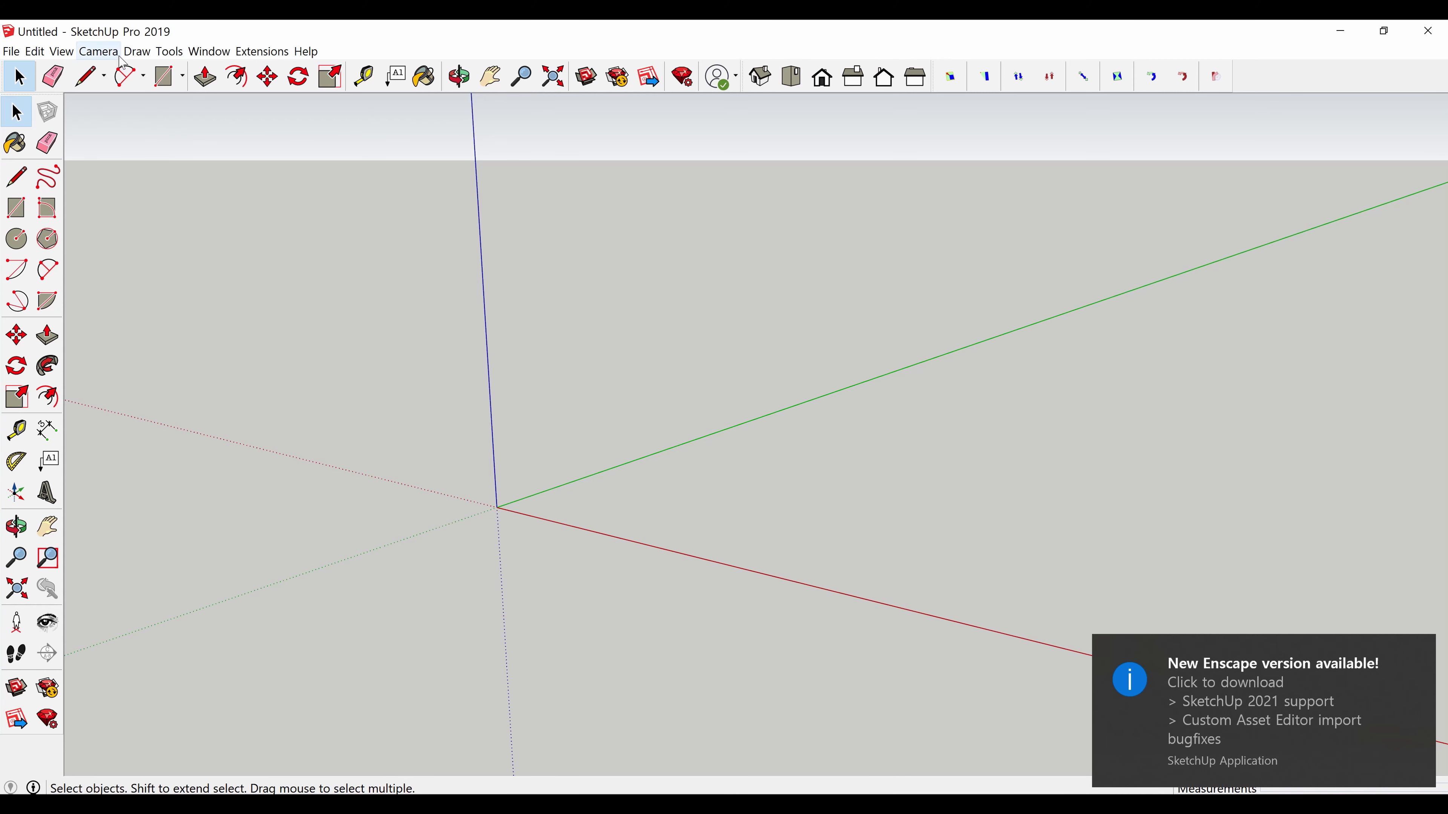
Import the 원룸도면 image from the Desktop through File > Import.
{"action": "left_click", "coordinate": [11, 51]}
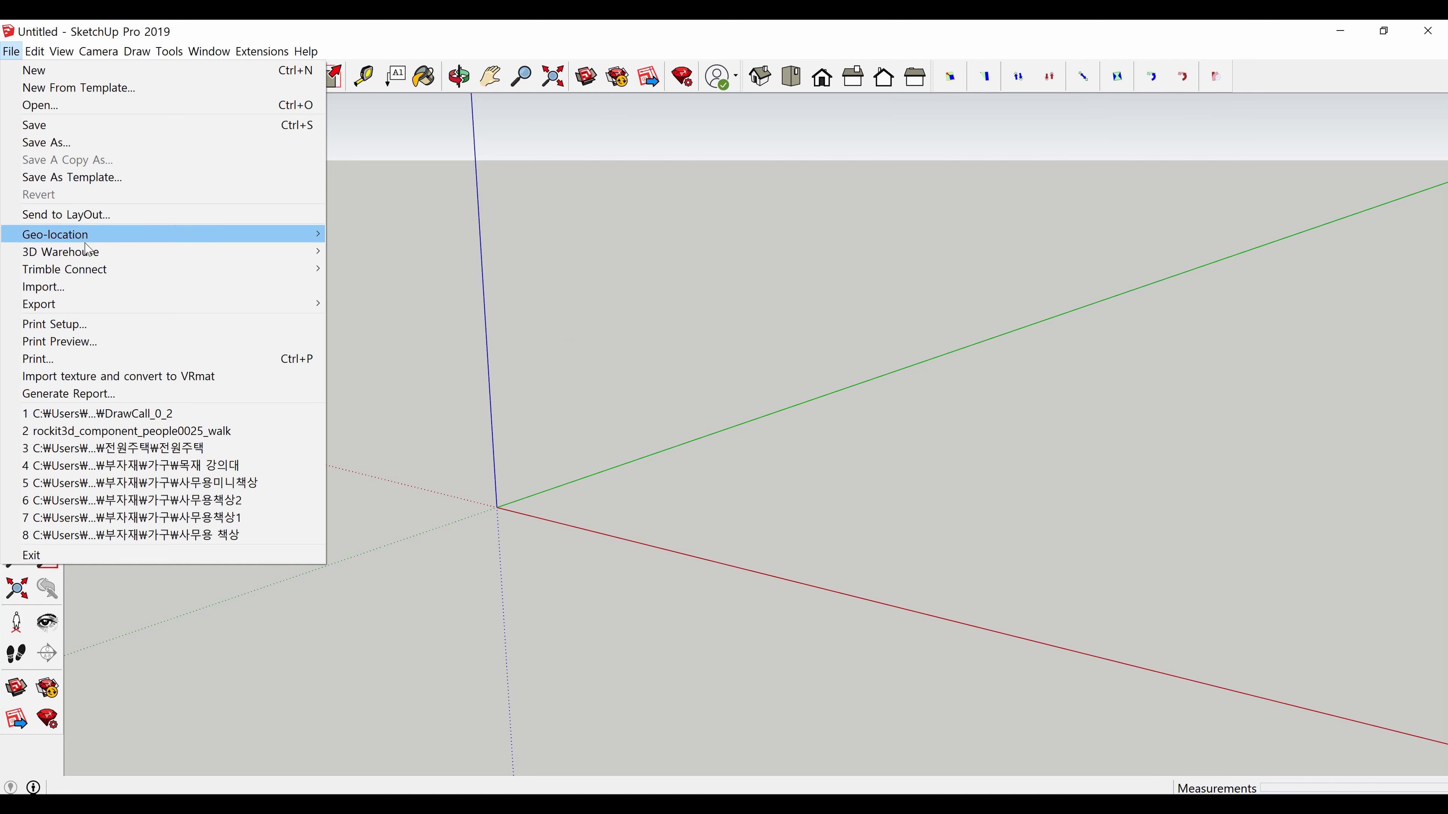
{"action": "left_click", "coordinate": [78, 291]}
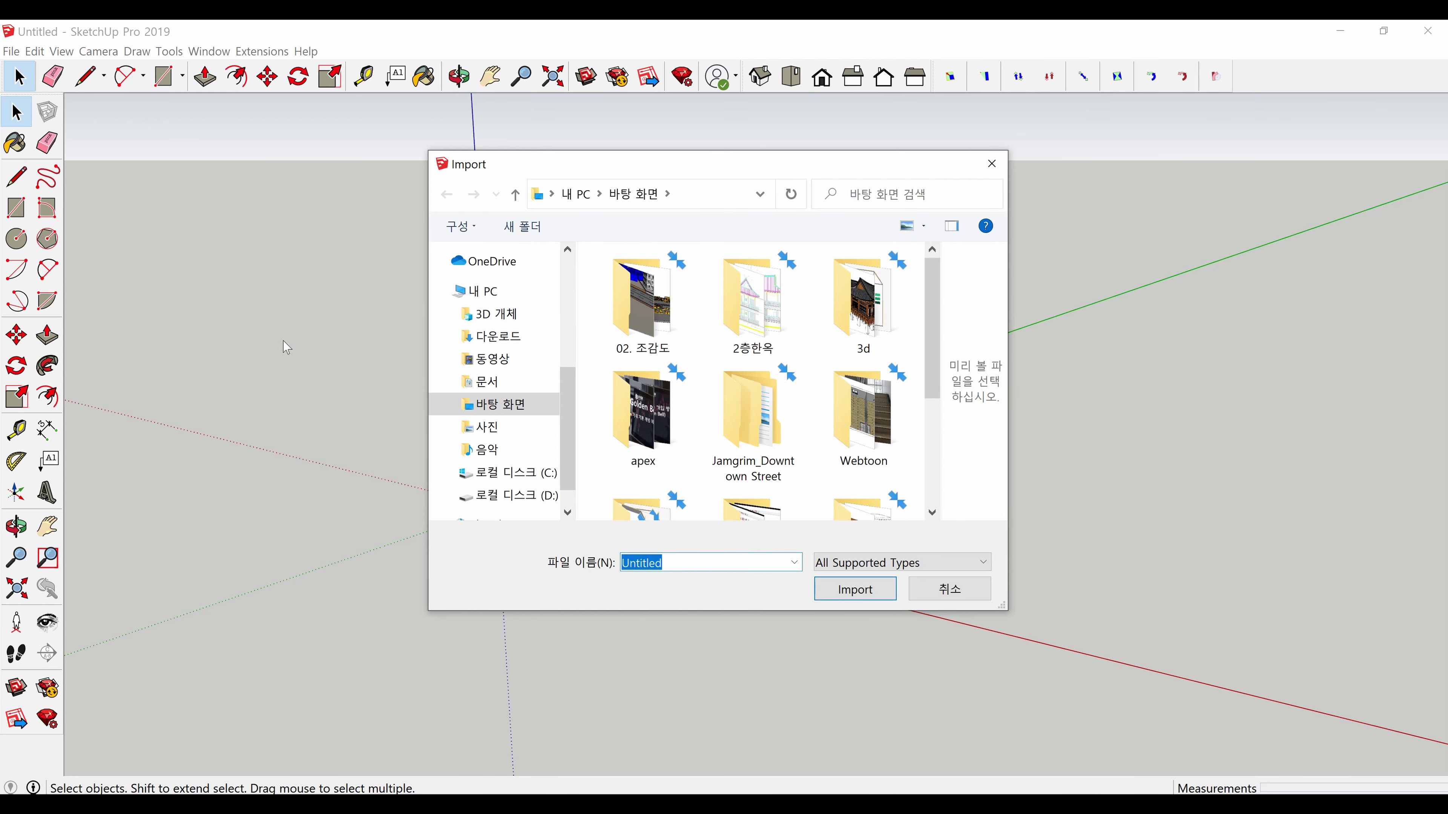
{"action": "scroll", "coordinate": [684, 331], "scroll_direction": "down", "scroll_amount": 3}
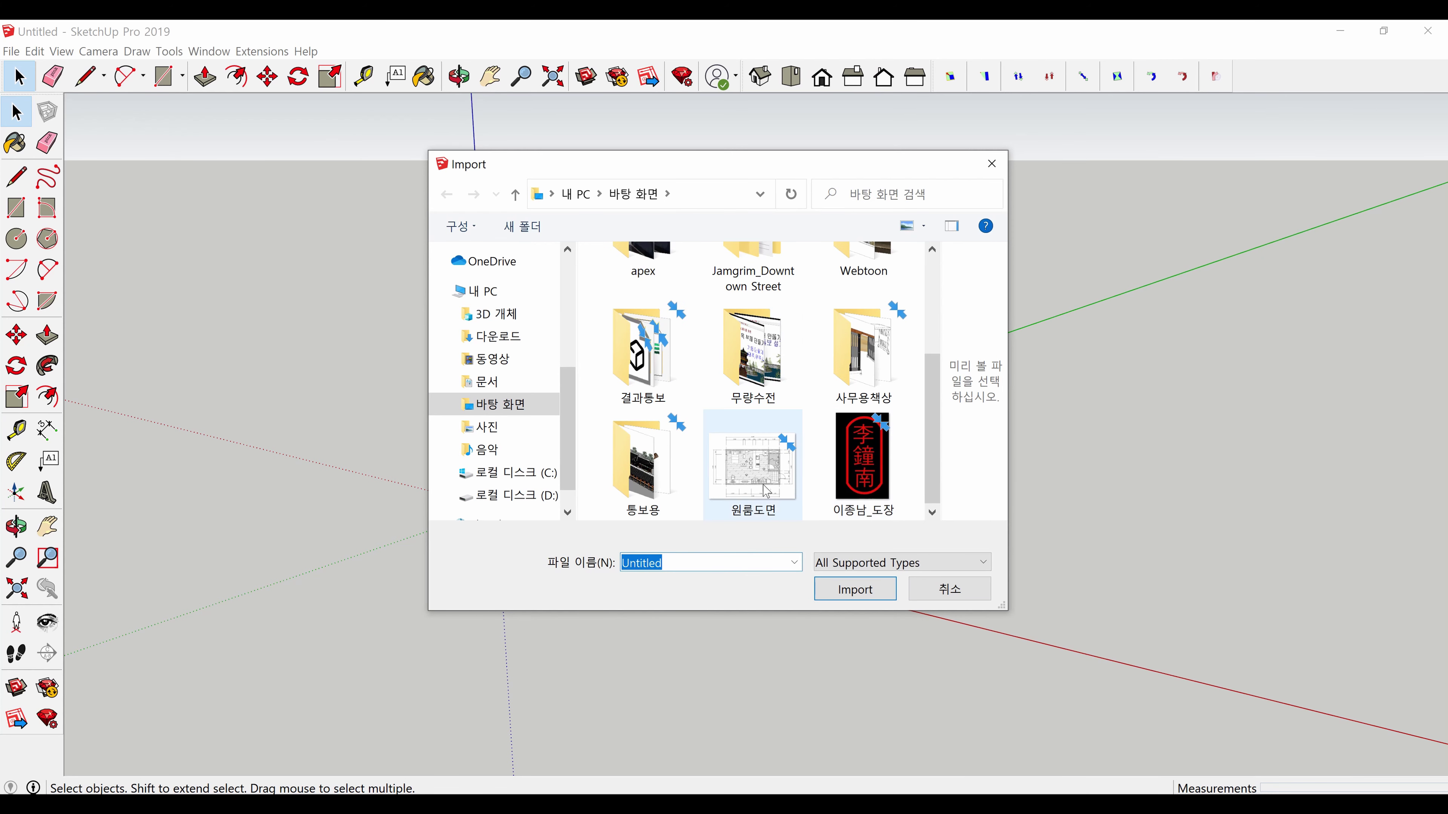
{"action": "left_click", "coordinate": [753, 465]}
{"action": "left_click", "coordinate": [855, 653]}
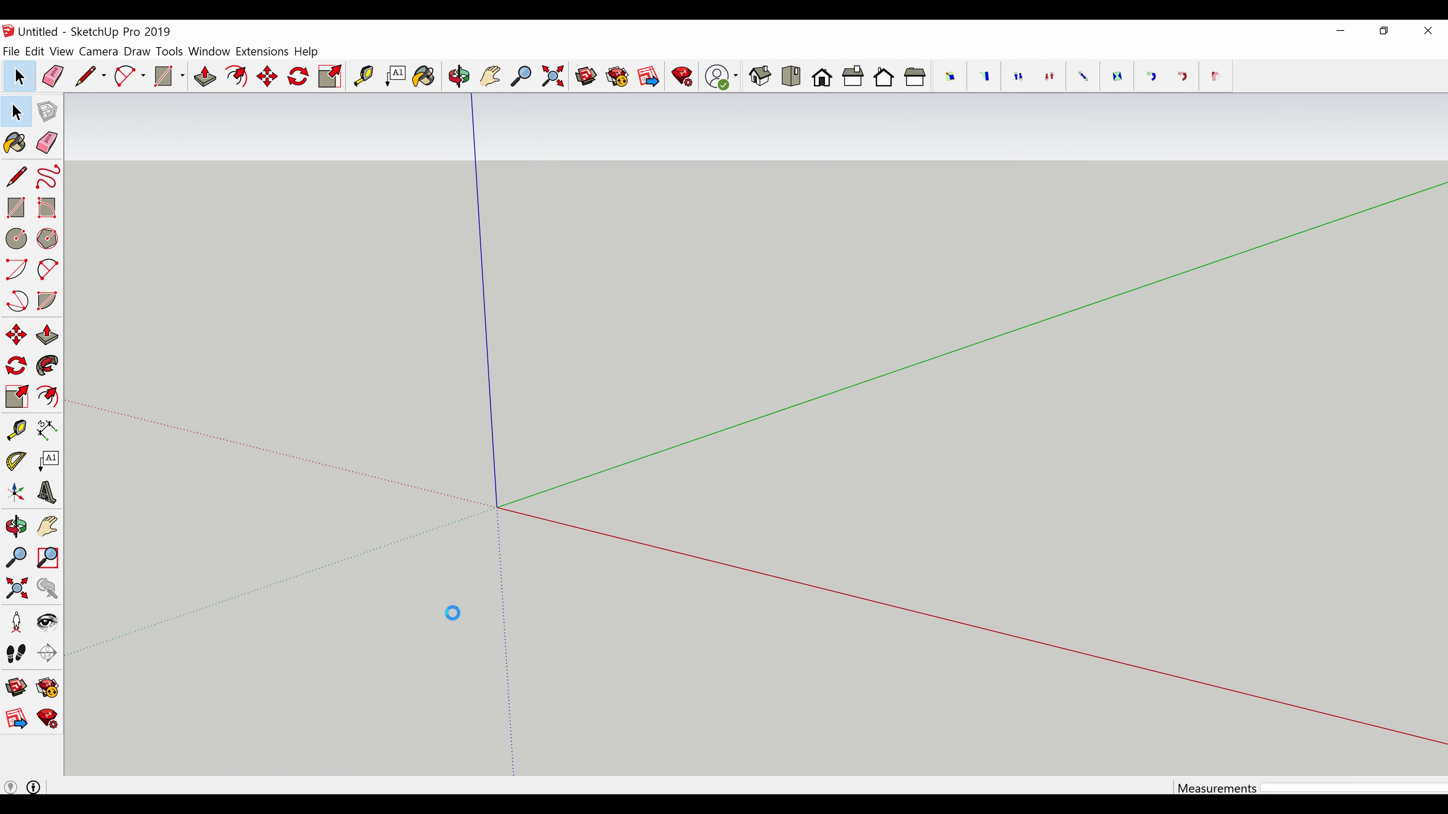
Drop the image at the model origin and orbit to a top-down view of the plan.
{"action": "double_click", "coordinate": [500, 508]}
{"action": "scroll", "coordinate": [372, 389], "scroll_direction": "down", "scroll_amount": 3}
{"action": "scroll", "coordinate": [569, 446], "scroll_direction": "down", "scroll_amount": 1}
{"action": "mouse_move", "coordinate": [569, 446]}
{"action": "middle_mouse_down"}
{"action": "mouse_move", "coordinate": [359, 413]}
{"action": "mouse_move", "coordinate": [608, 549]}
{"action": "mouse_move", "coordinate": [553, 484]}
{"action": "mouse_move", "coordinate": [627, 502]}
{"action": "middle_mouse_up"}
{"action": "scroll", "coordinate": [608, 549], "scroll_direction": "down", "scroll_amount": 2}
{"action": "scroll", "coordinate": [627, 502], "scroll_direction": "up", "scroll_amount": 1}
{"action": "scroll", "coordinate": [621, 496], "scroll_direction": "up", "scroll_amount": 2}
{"action": "scroll", "coordinate": [618, 493], "scroll_direction": "up", "scroll_amount": 2}
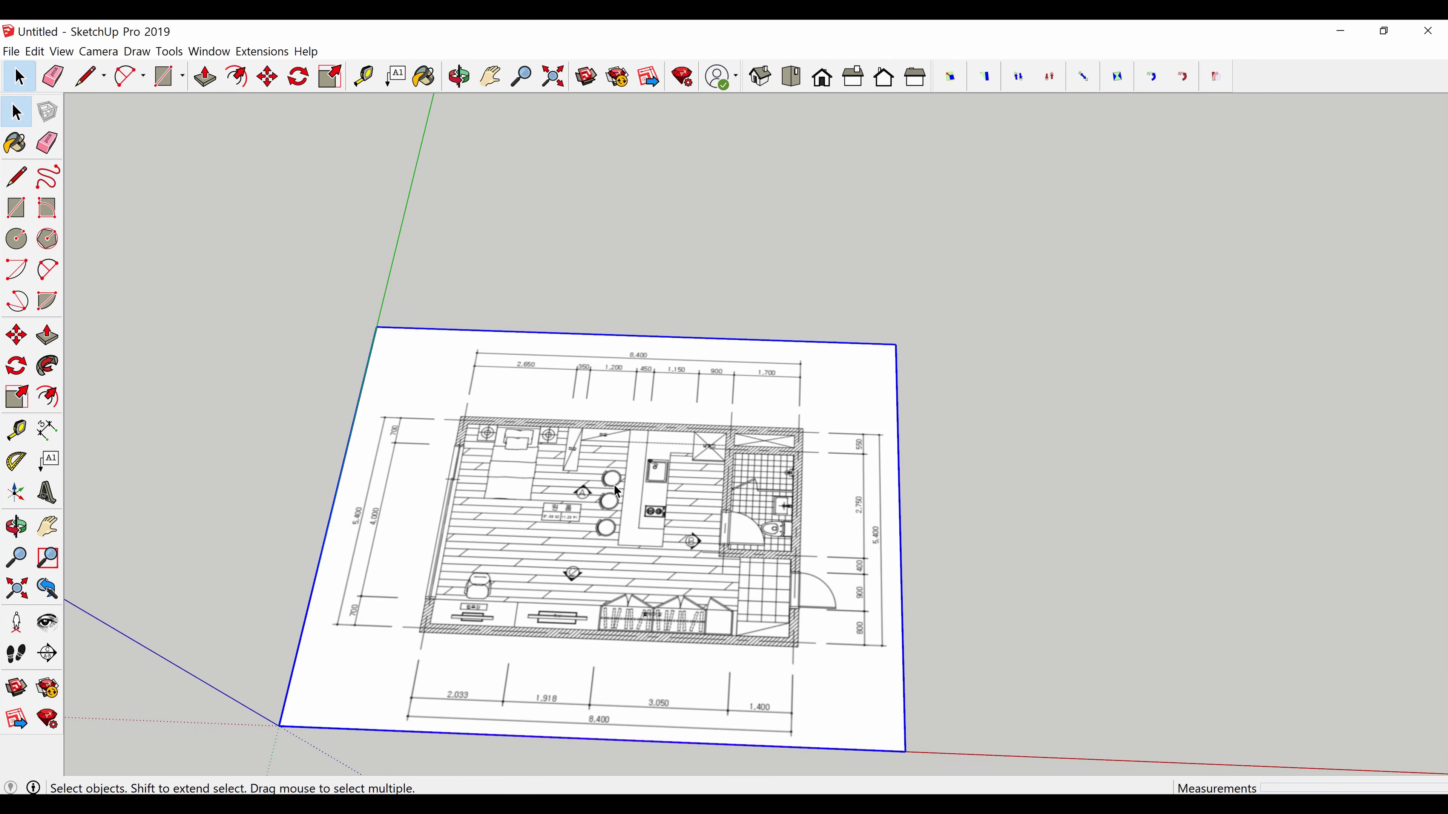
{"action": "scroll", "coordinate": [617, 492], "scroll_direction": "up", "scroll_amount": 2}
{"action": "scroll", "coordinate": [617, 492], "scroll_direction": "down", "scroll_amount": 2}
{"action": "mouse_move", "coordinate": [617, 491]}
{"action": "middle_mouse_down"}
{"action": "mouse_move", "coordinate": [668, 421]}
{"action": "mouse_move", "coordinate": [643, 465]}
{"action": "middle_mouse_up"}
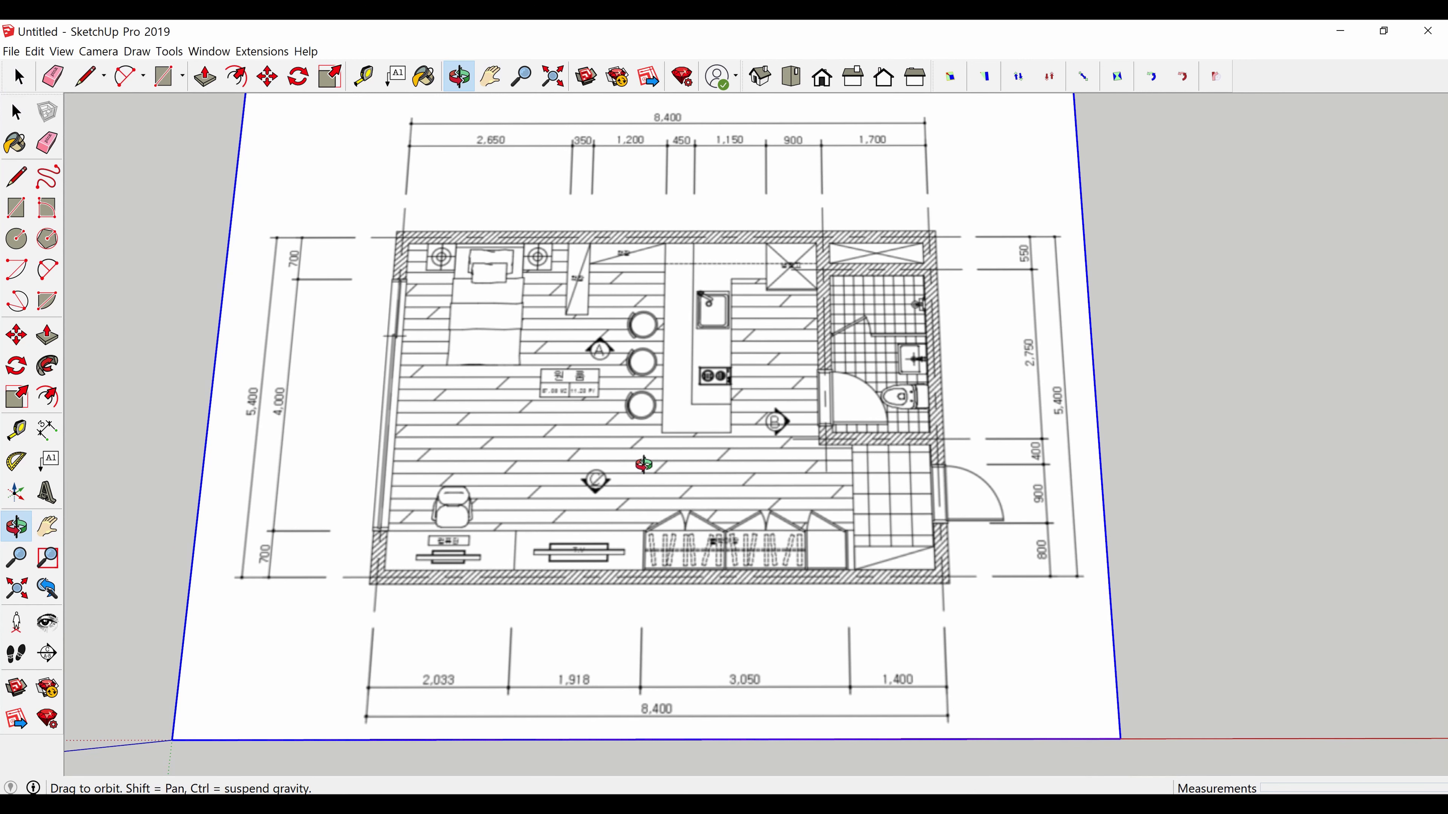
{"action": "key", "text": "h"}
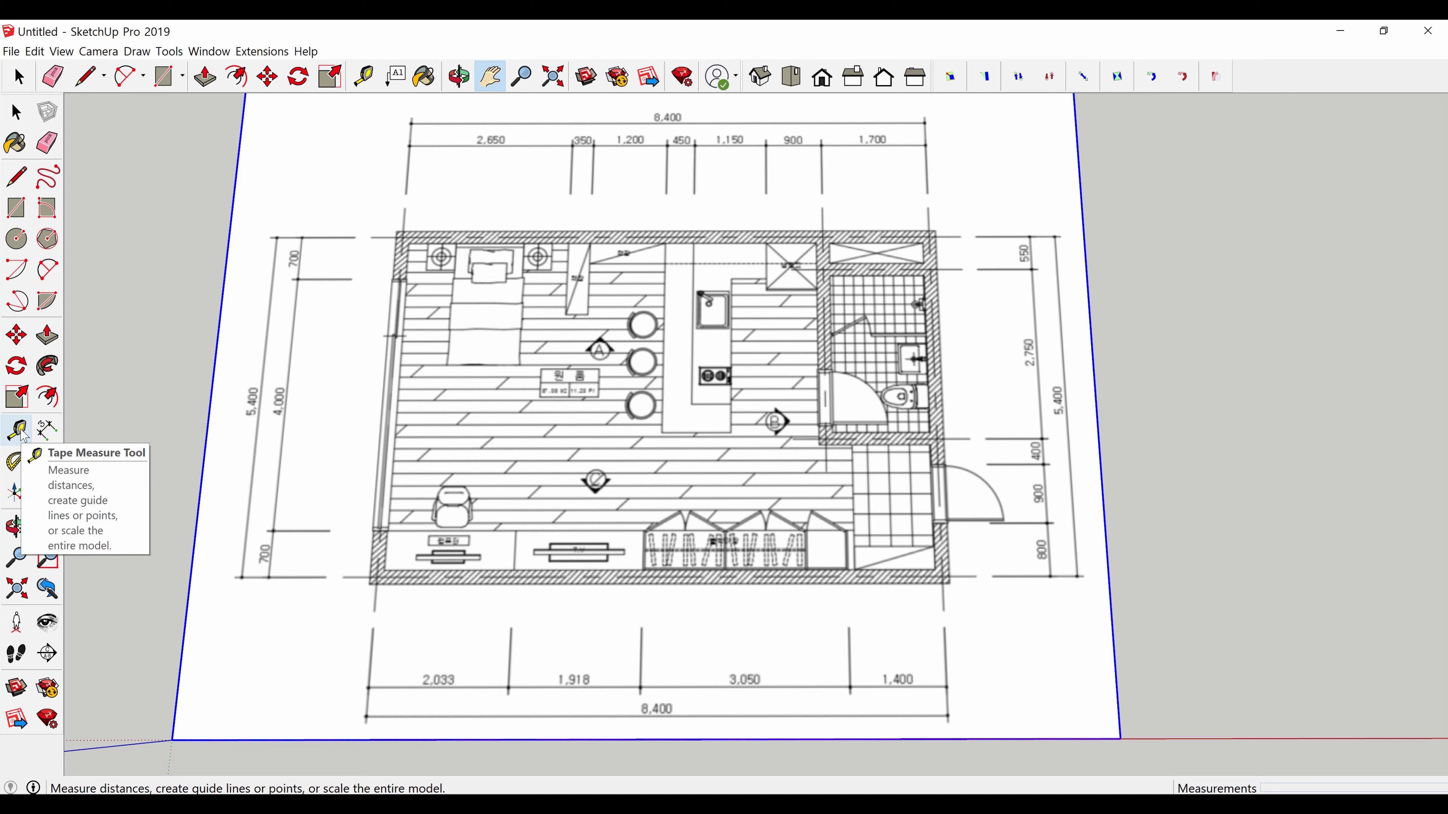
Tape-measure the 8,400 dimension line and resize the model so it equals 8400 mm.
{"action": "left_click", "coordinate": [23, 435]}
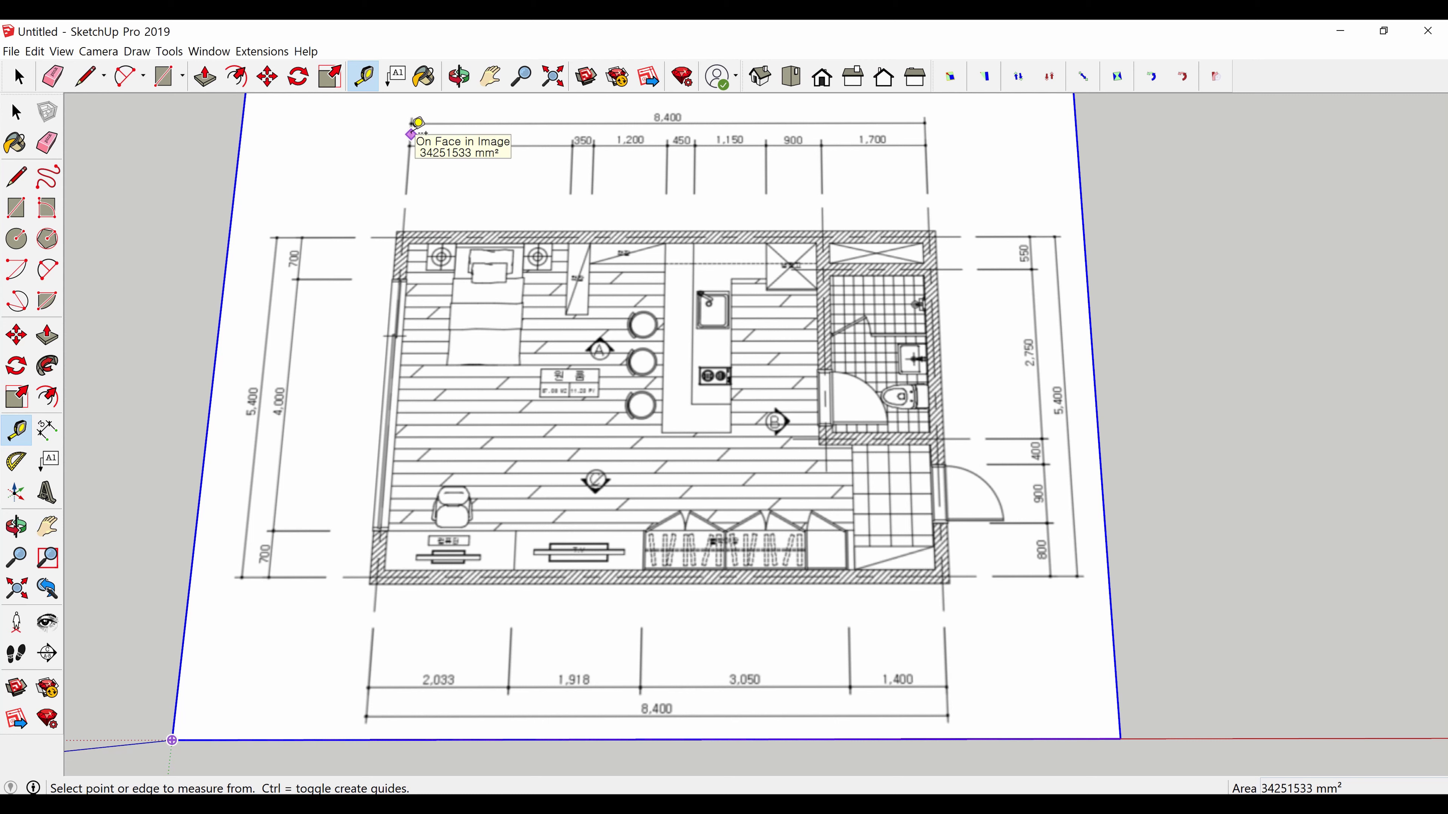
{"action": "left_click", "coordinate": [411, 133]}
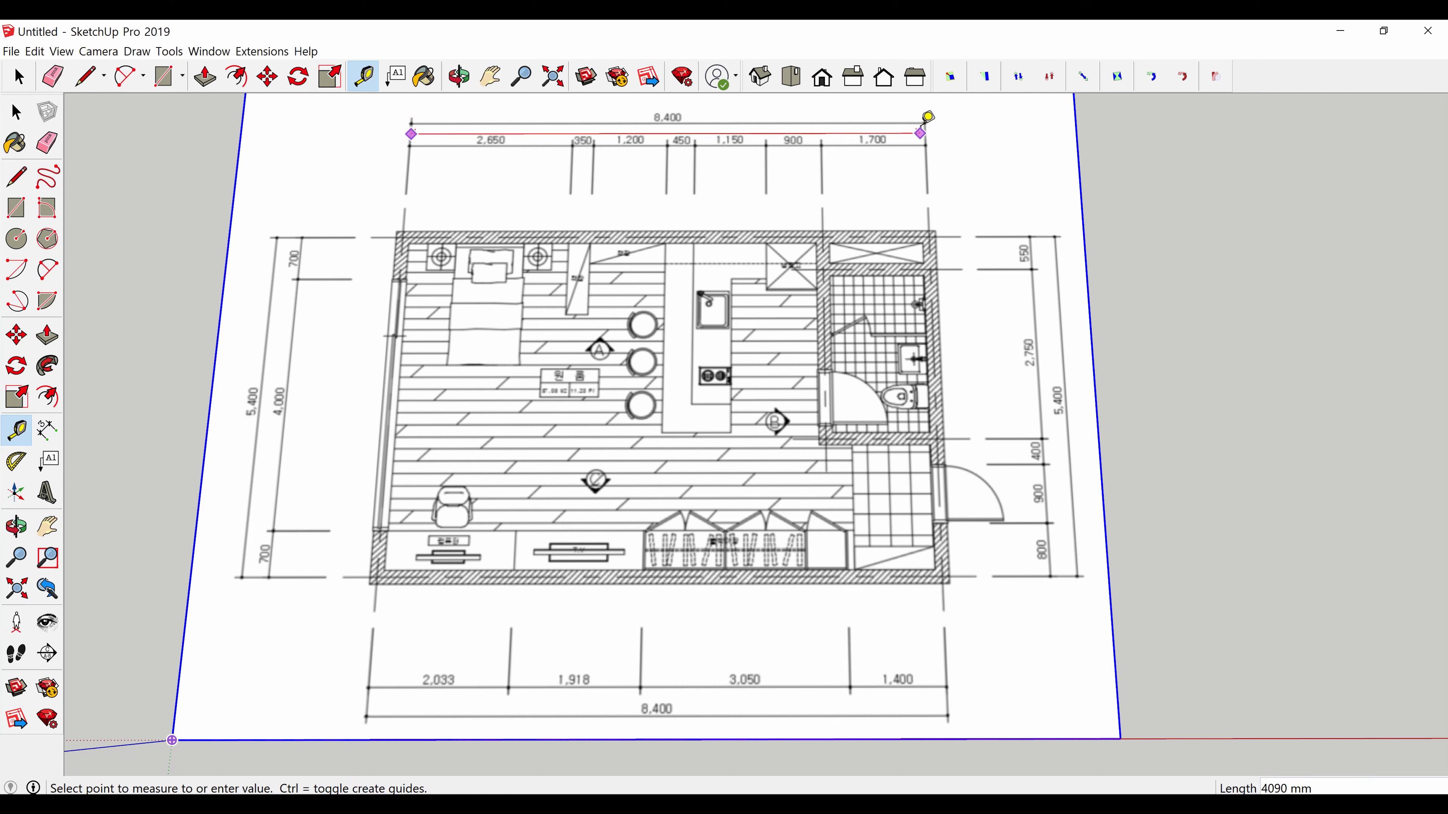
{"action": "left_click", "coordinate": [924, 131]}
{"action": "type", "text": "8400"}
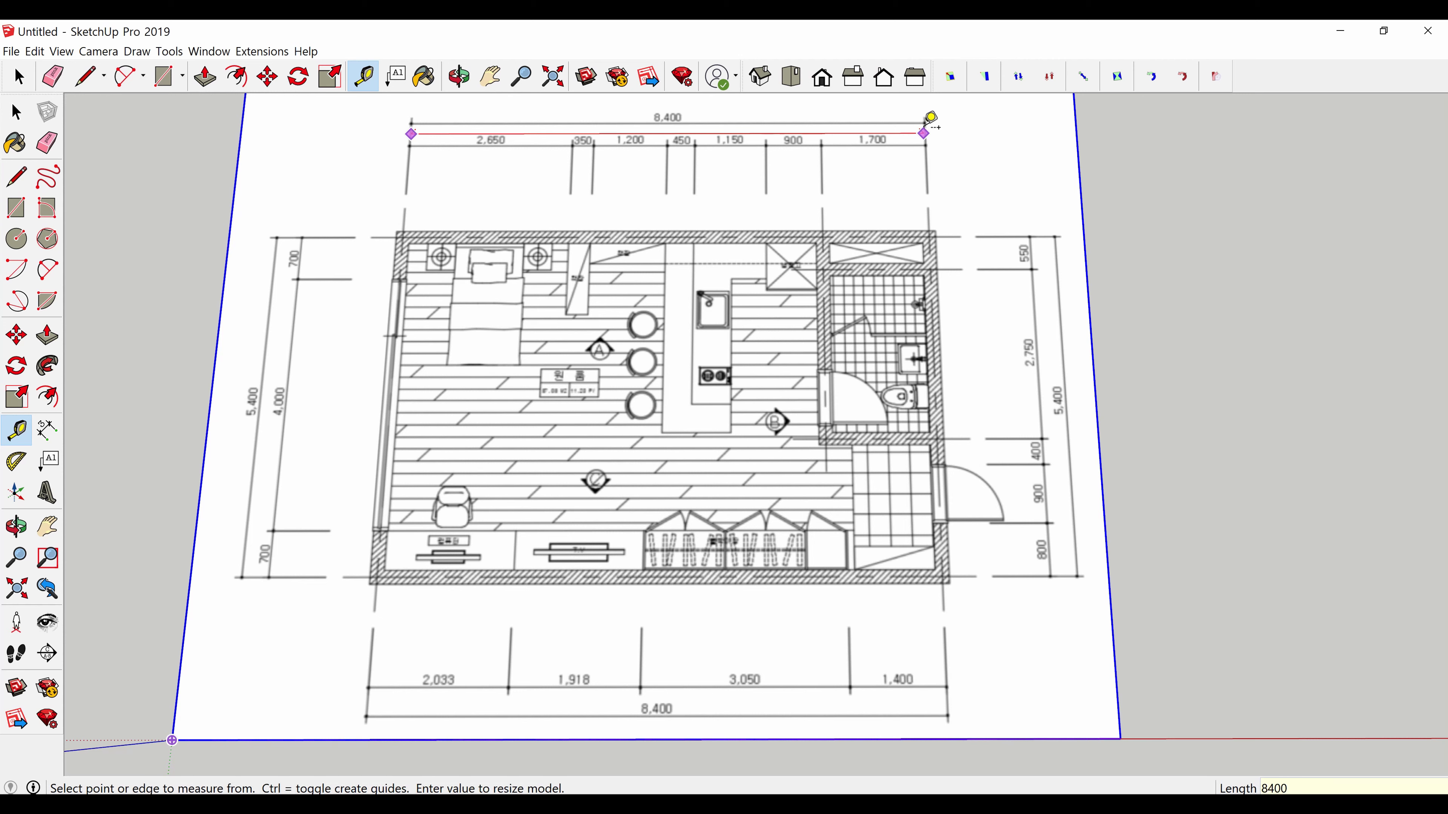
{"action": "key", "text": "Return"}
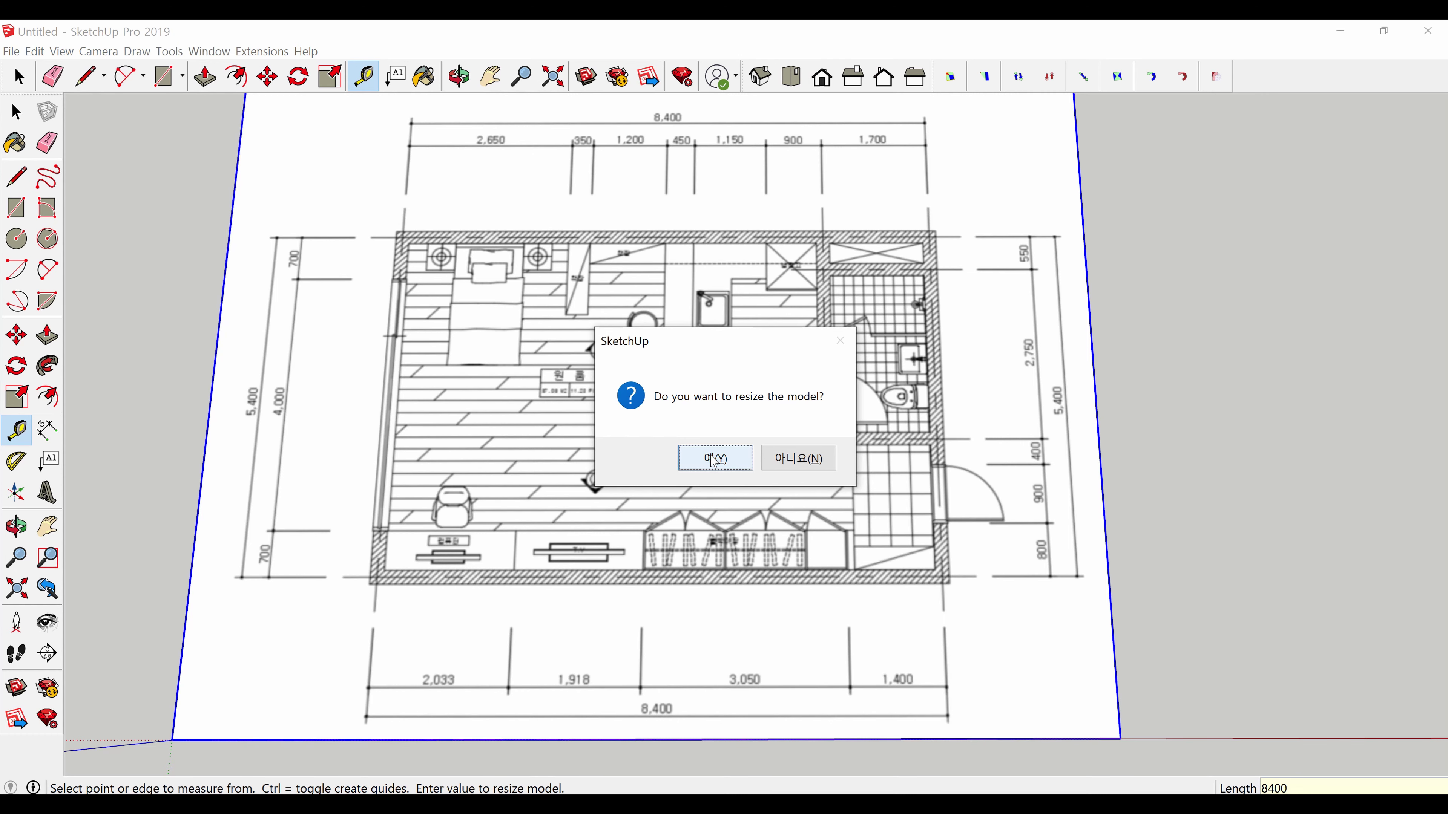
{"action": "left_click", "coordinate": [714, 461]}
Zoom out and pan to frame the rescaled floor plan.
{"action": "scroll", "coordinate": [419, 525], "scroll_direction": "down", "scroll_amount": 2}
{"action": "scroll", "coordinate": [419, 525], "scroll_direction": "down", "scroll_amount": 2}
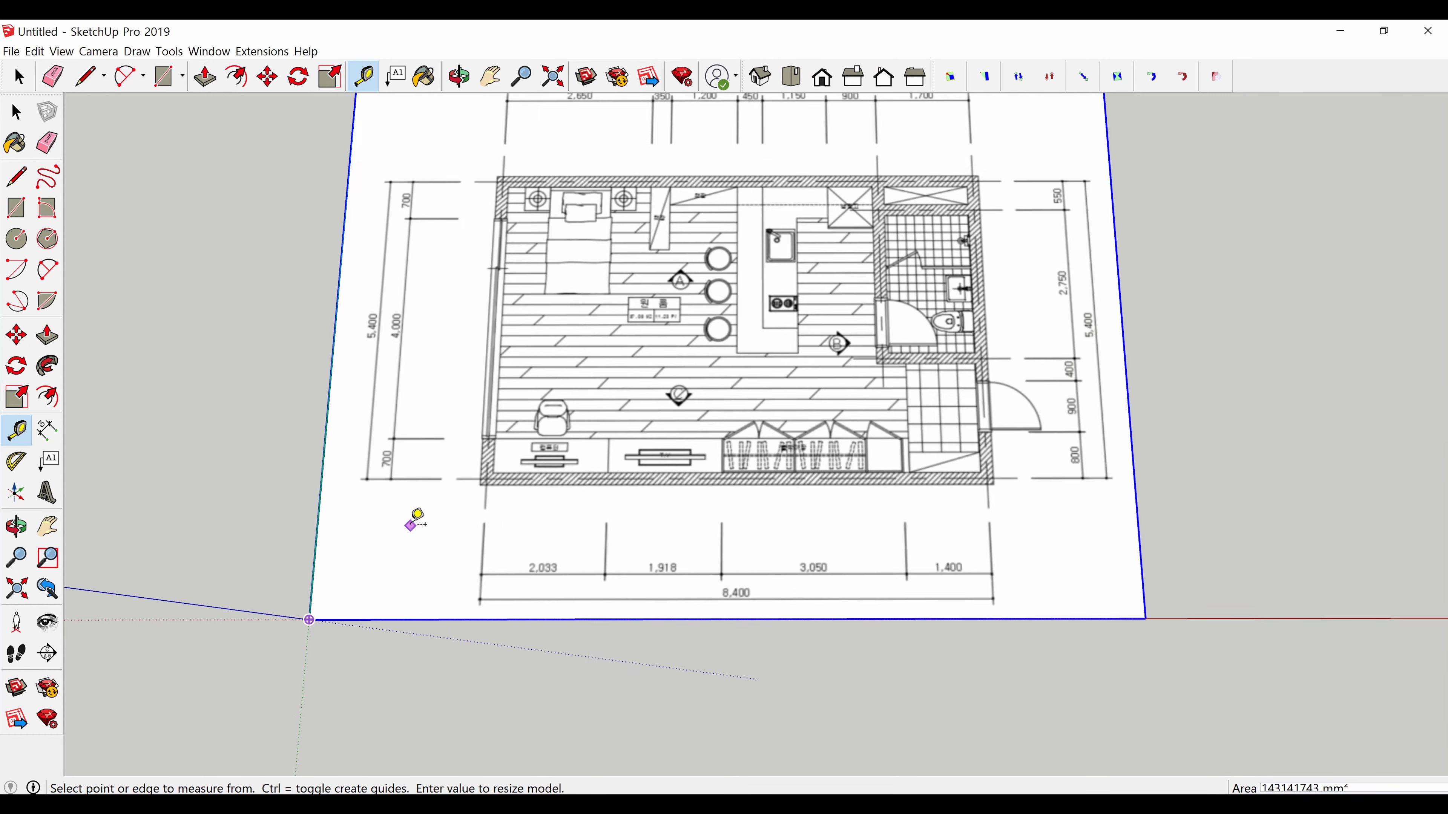
{"action": "scroll", "coordinate": [417, 518], "scroll_direction": "down", "scroll_amount": 2}
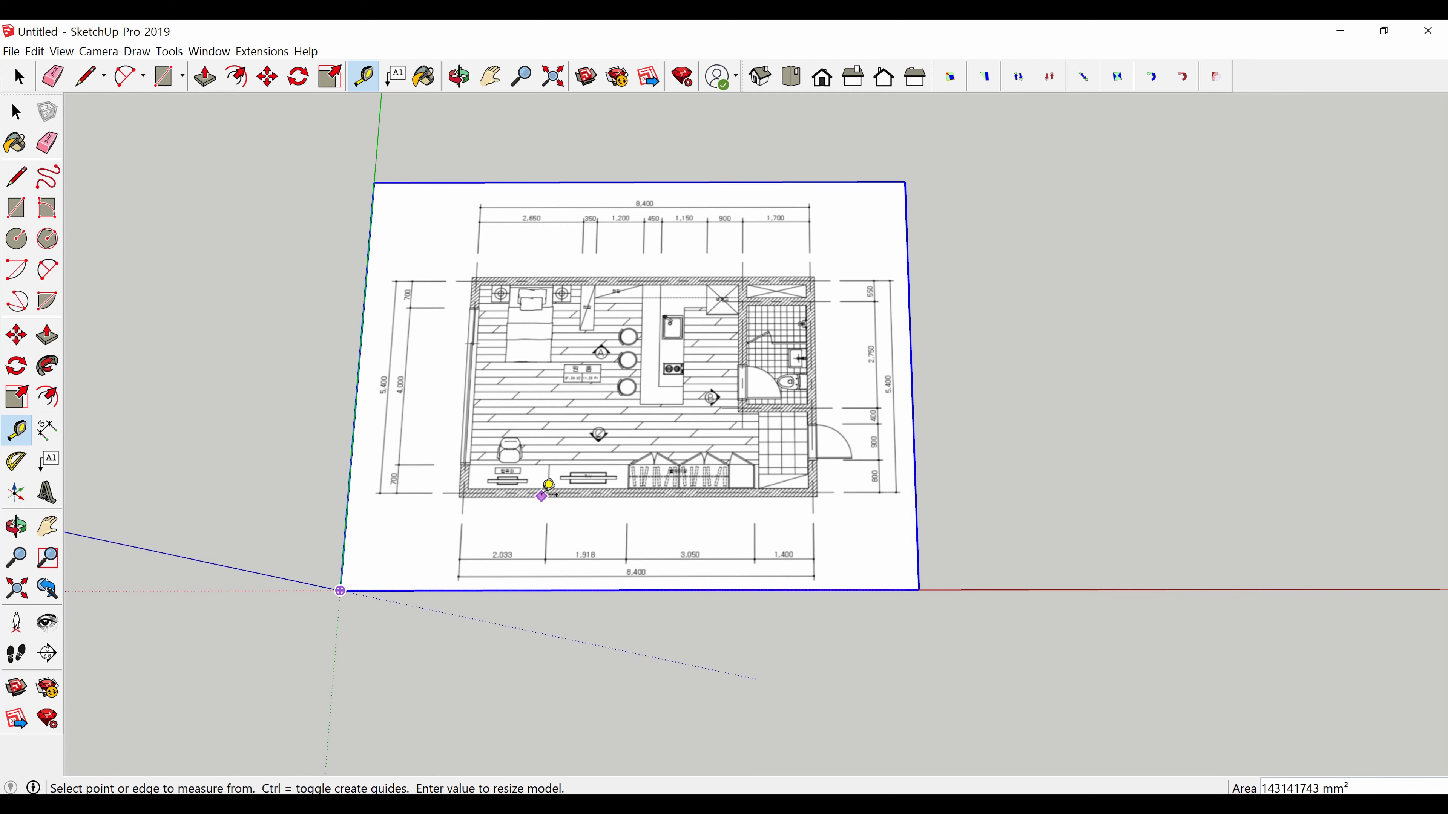
{"action": "key", "text": "h"}
{"action": "left_click_drag", "start_coordinate": [637, 322], "coordinate": [644, 354]}
{"action": "mouse_move", "coordinate": [644, 353]}
{"action": "middle_mouse_down"}
{"action": "mouse_move", "coordinate": [644, 409]}
{"action": "mouse_move", "coordinate": [638, 393]}
{"action": "middle_mouse_up"}
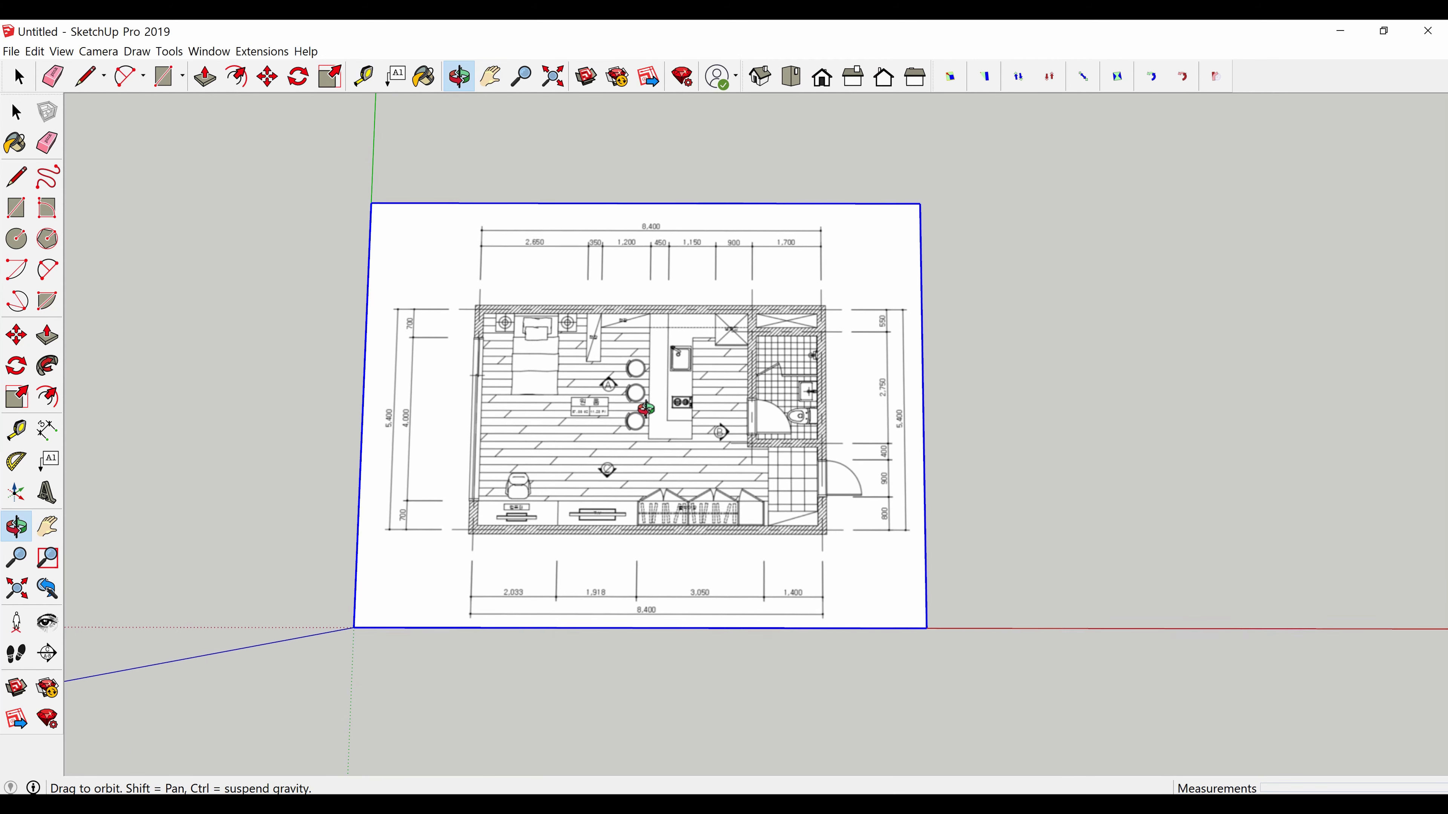
Show the default tray, apply the Shaded with textures style, and deselect the image.
{"action": "left_click", "coordinate": [208, 51]}
{"action": "mouse_move", "coordinate": [240, 70]}
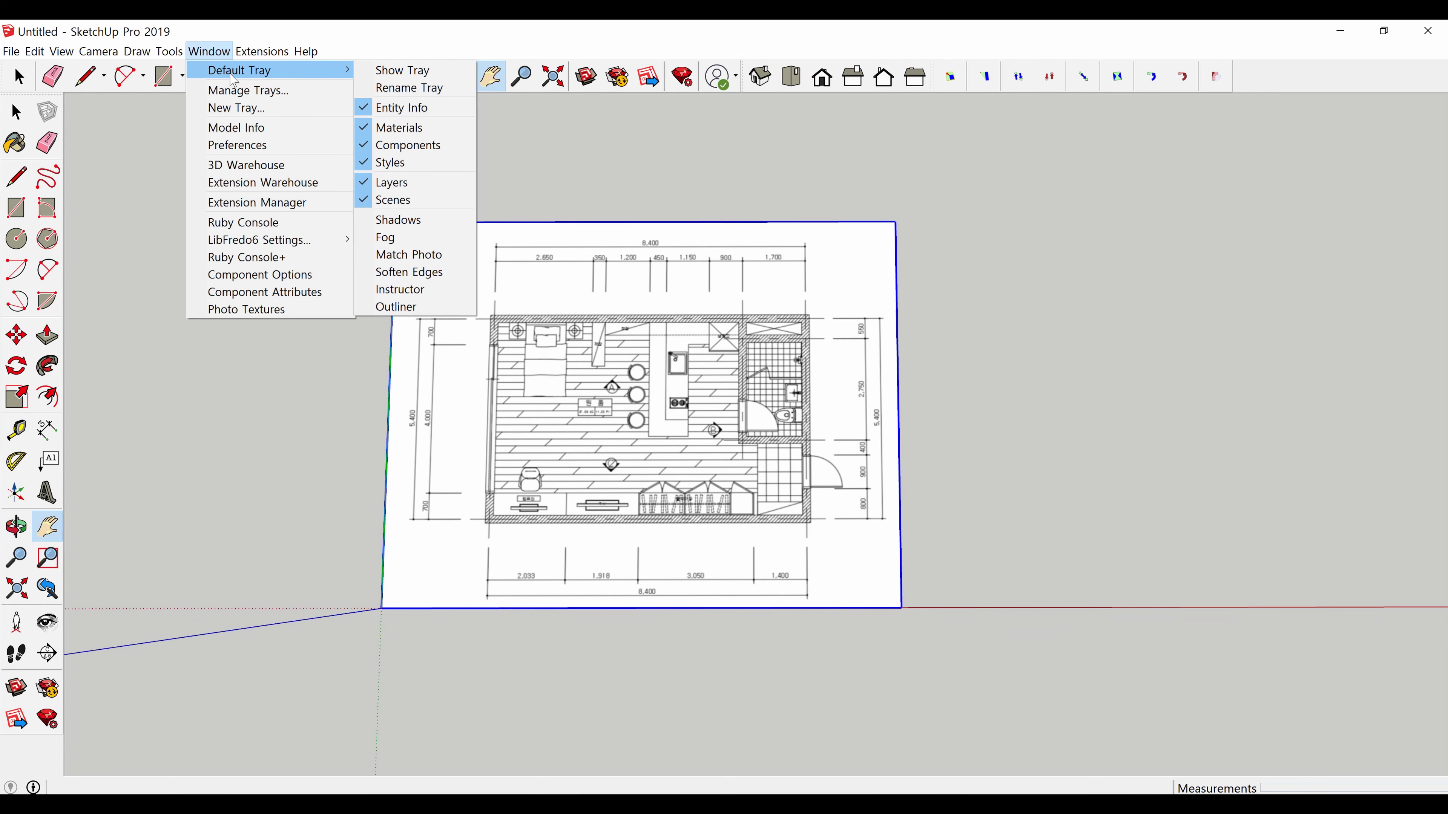
{"action": "left_click", "coordinate": [388, 73]}
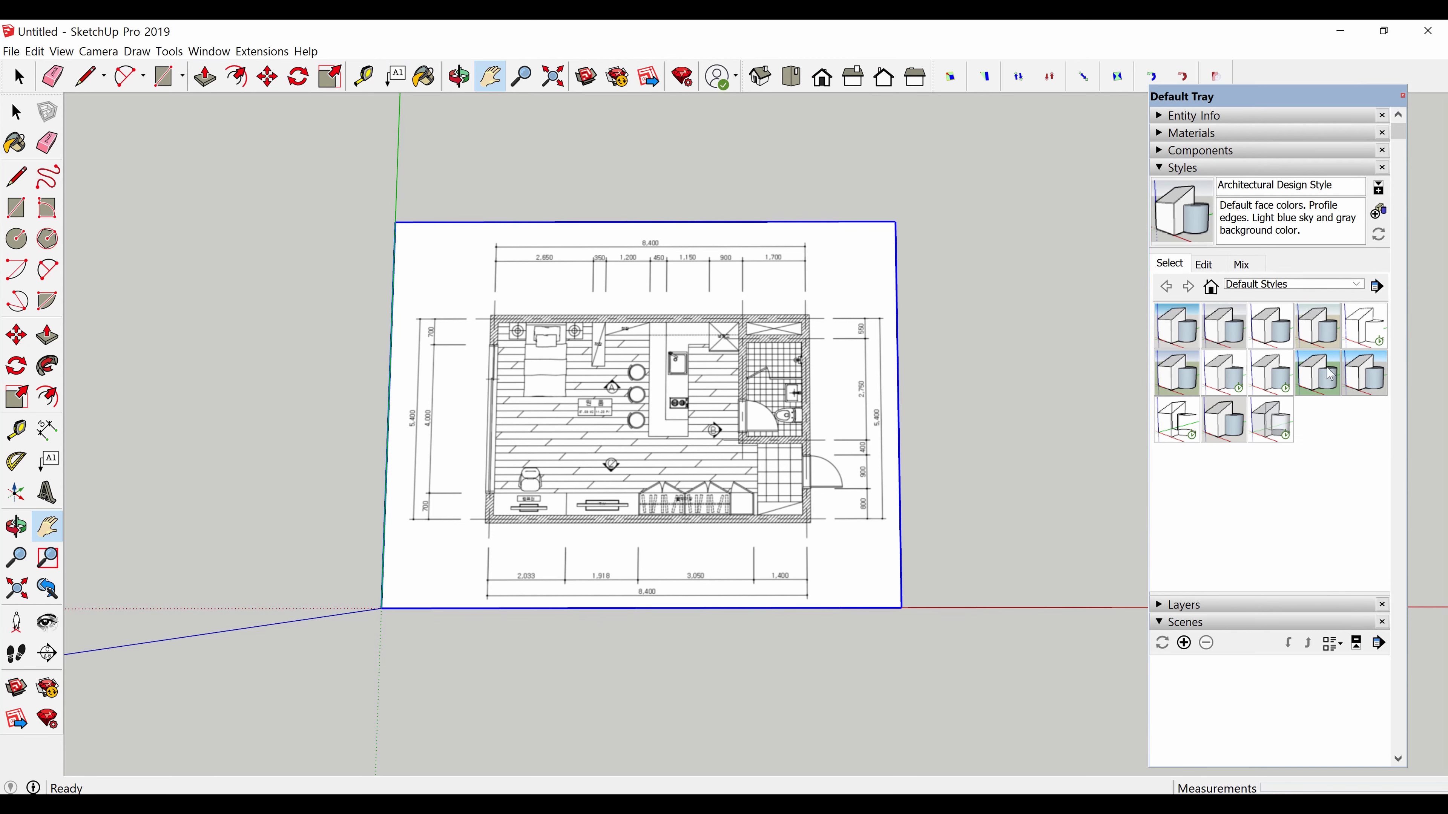
{"action": "left_click", "coordinate": [1282, 383]}
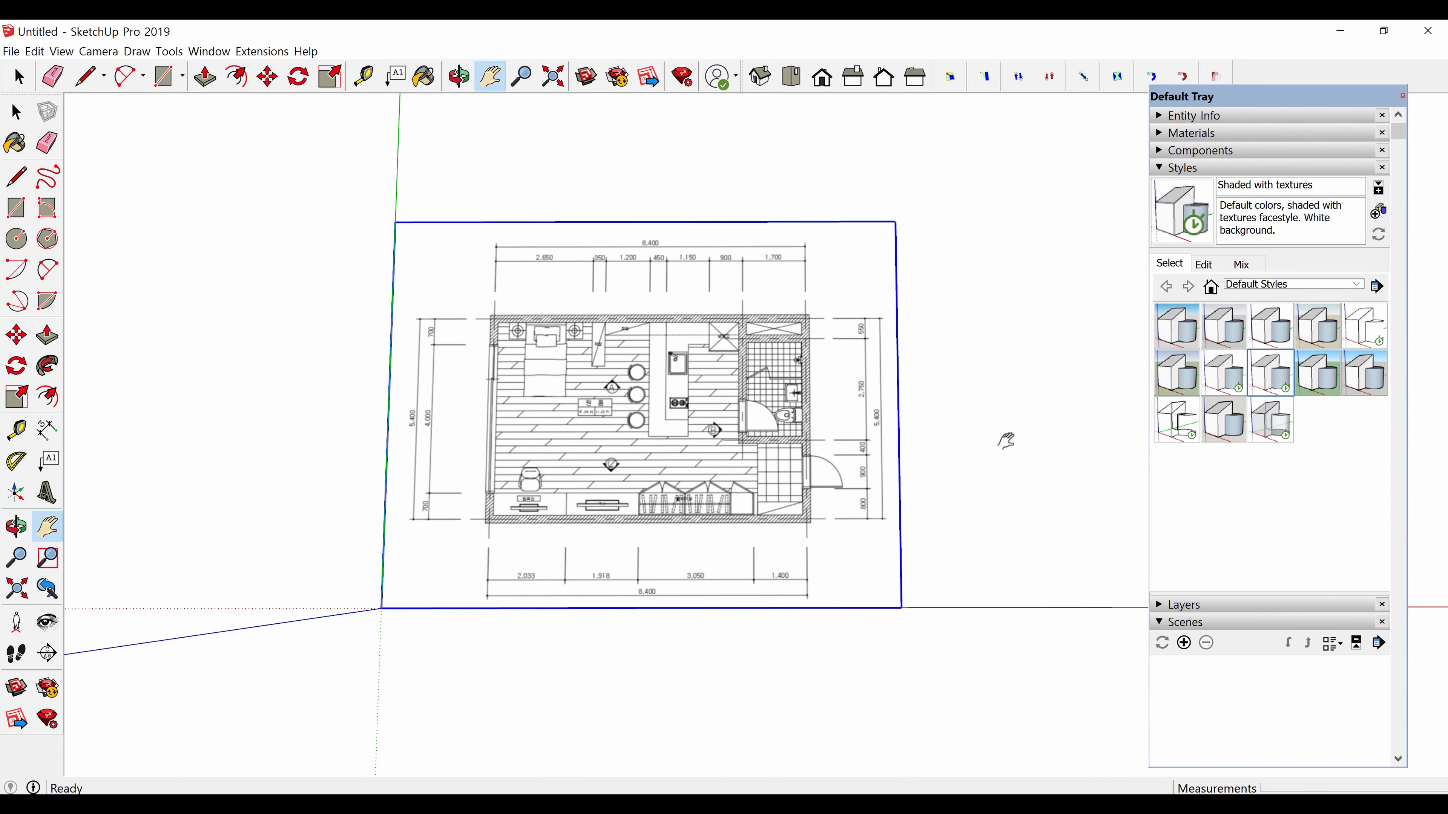
{"action": "key", "text": "space"}
{"action": "left_click", "coordinate": [1008, 459]}
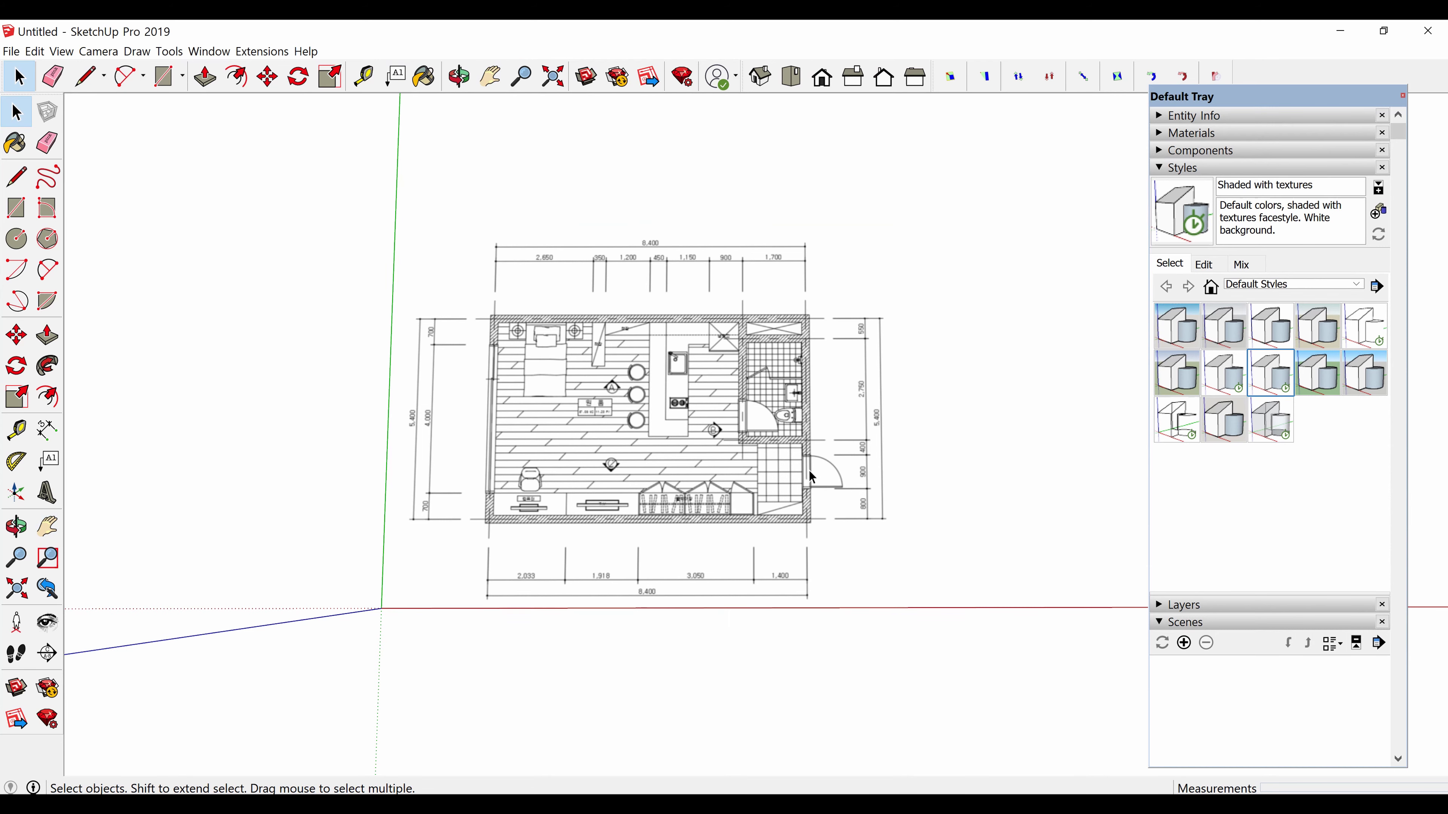
{"action": "mouse_move", "coordinate": [824, 476]}
{"action": "middle_mouse_down"}
{"action": "mouse_move", "coordinate": [758, 490]}
{"action": "mouse_move", "coordinate": [833, 543]}
{"action": "mouse_move", "coordinate": [771, 528]}
{"action": "mouse_move", "coordinate": [827, 536]}
{"action": "middle_mouse_up"}
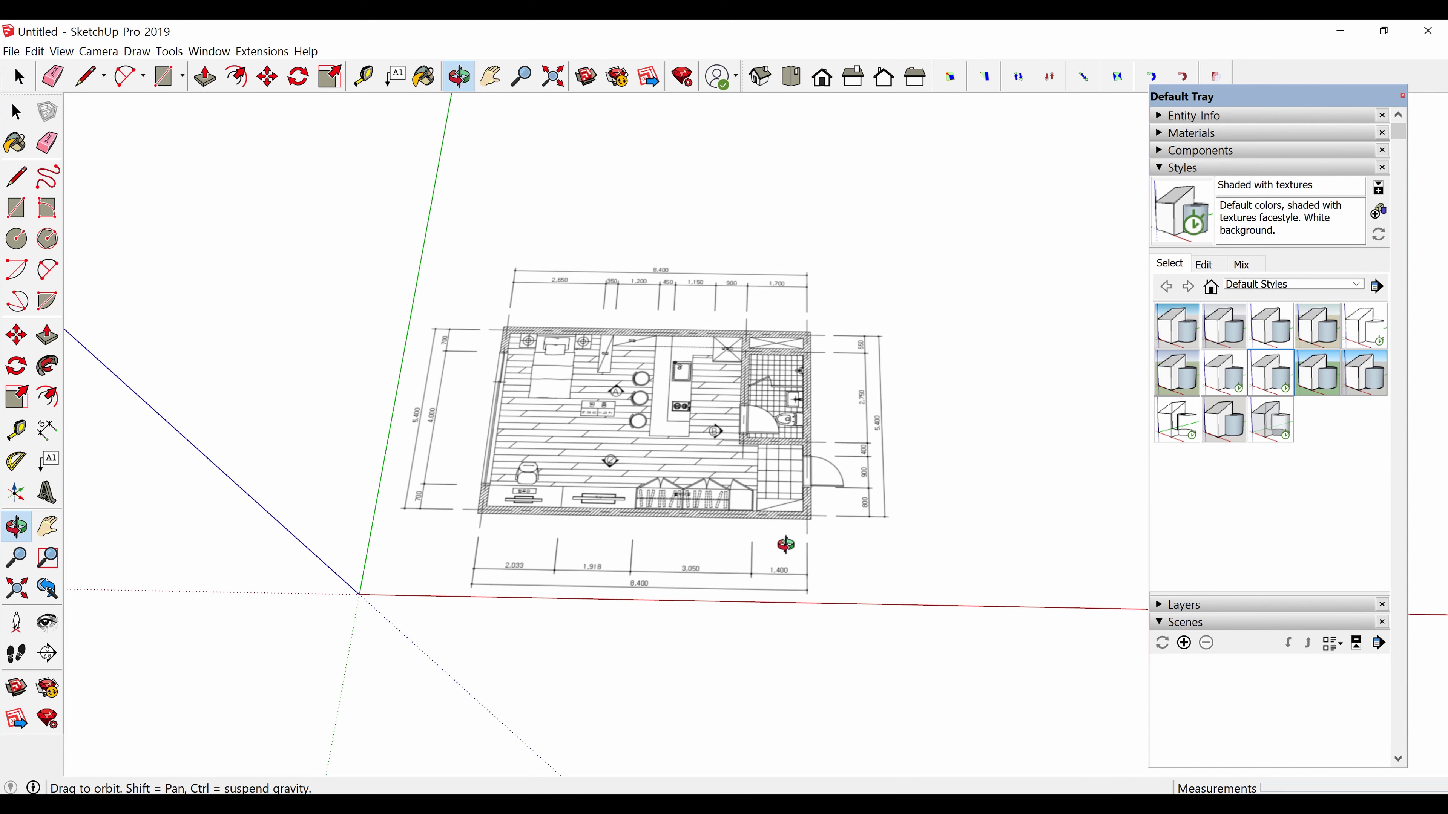
Add a layer named 평면도 in the Layers panel, then select the floor-plan image.
{"action": "left_click", "coordinate": [1201, 170]}
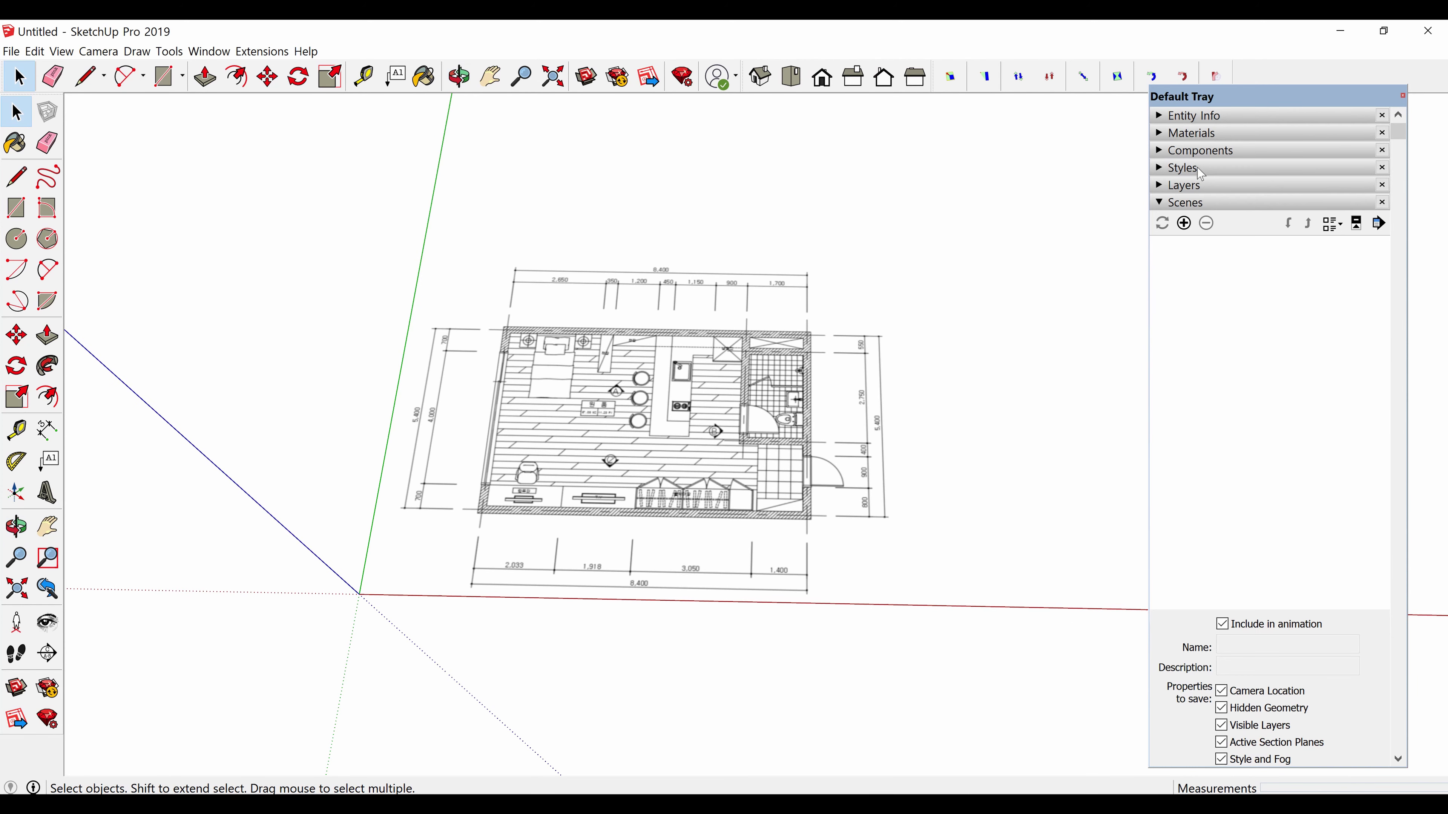
{"action": "left_click", "coordinate": [1167, 202]}
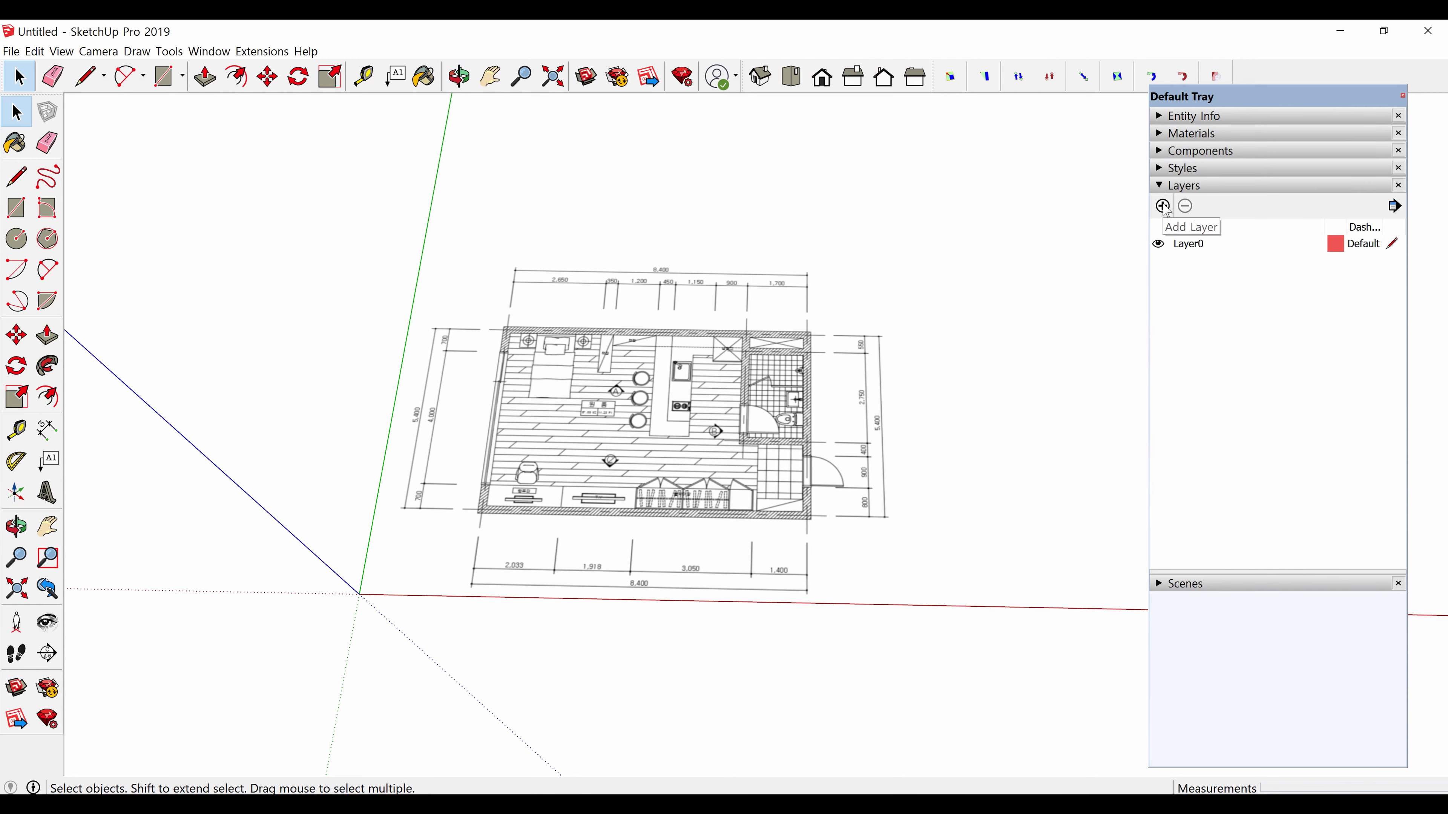
{"action": "left_click", "coordinate": [1162, 207]}
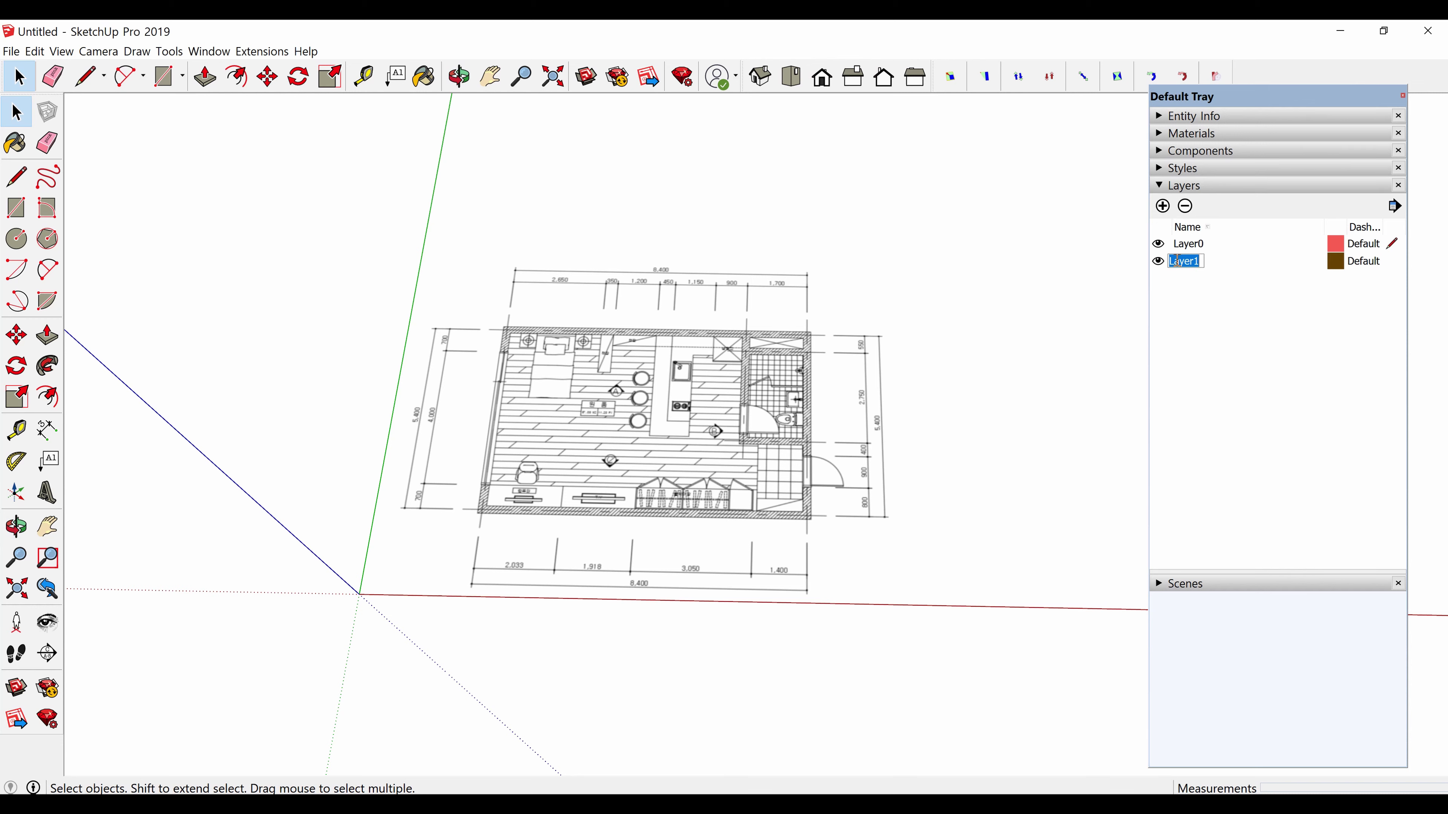
{"action": "type", "text": "ㅍ"}
{"action": "type", "text": "평면도"}
{"action": "left_click", "coordinate": [1229, 337]}
{"action": "left_click", "coordinate": [692, 416]}
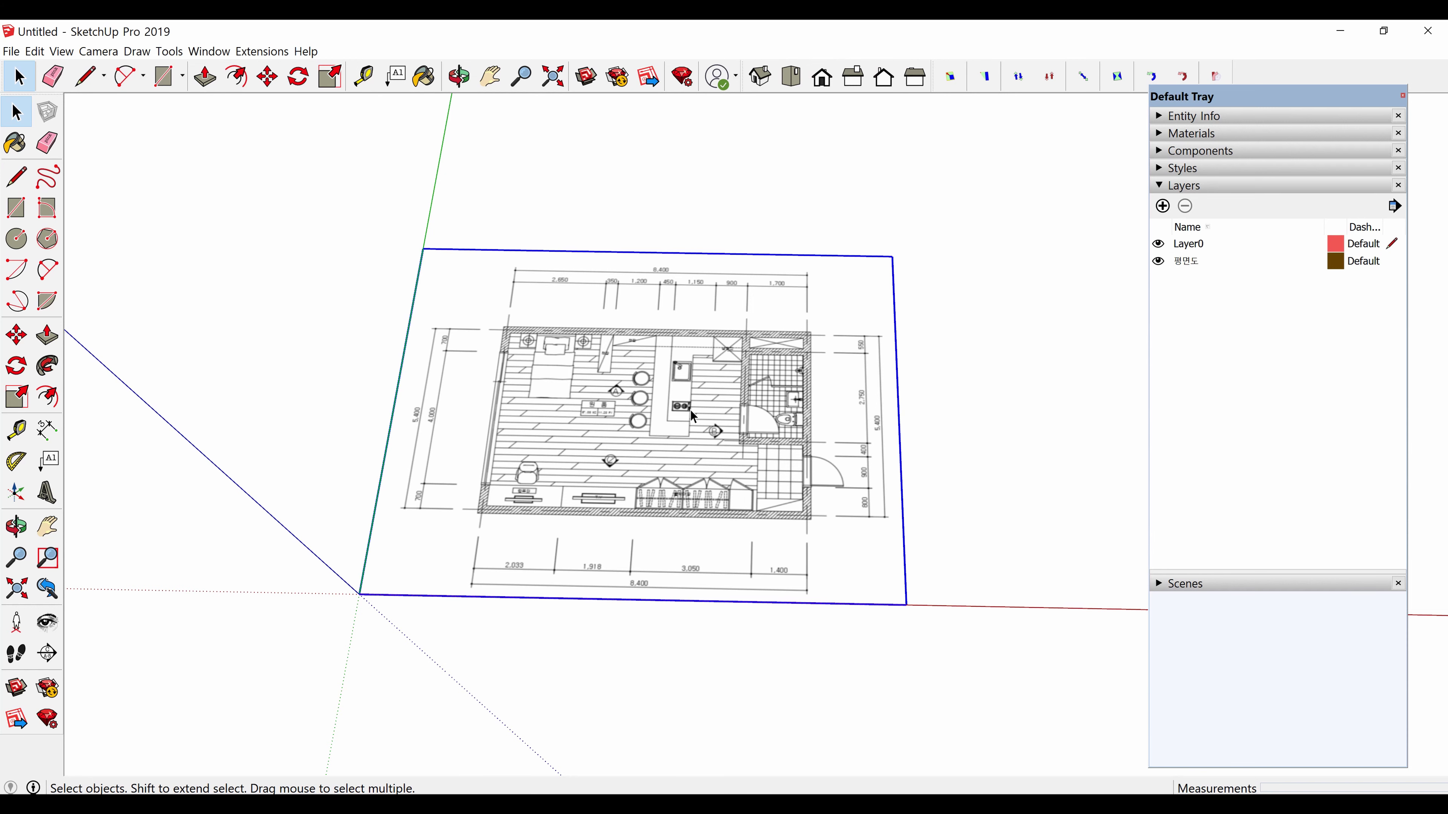
Move the 원룸도면 floor-plan image from Layer0 onto the 평면도 layer in Entity Info.
{"action": "left_click", "coordinate": [1174, 117]}
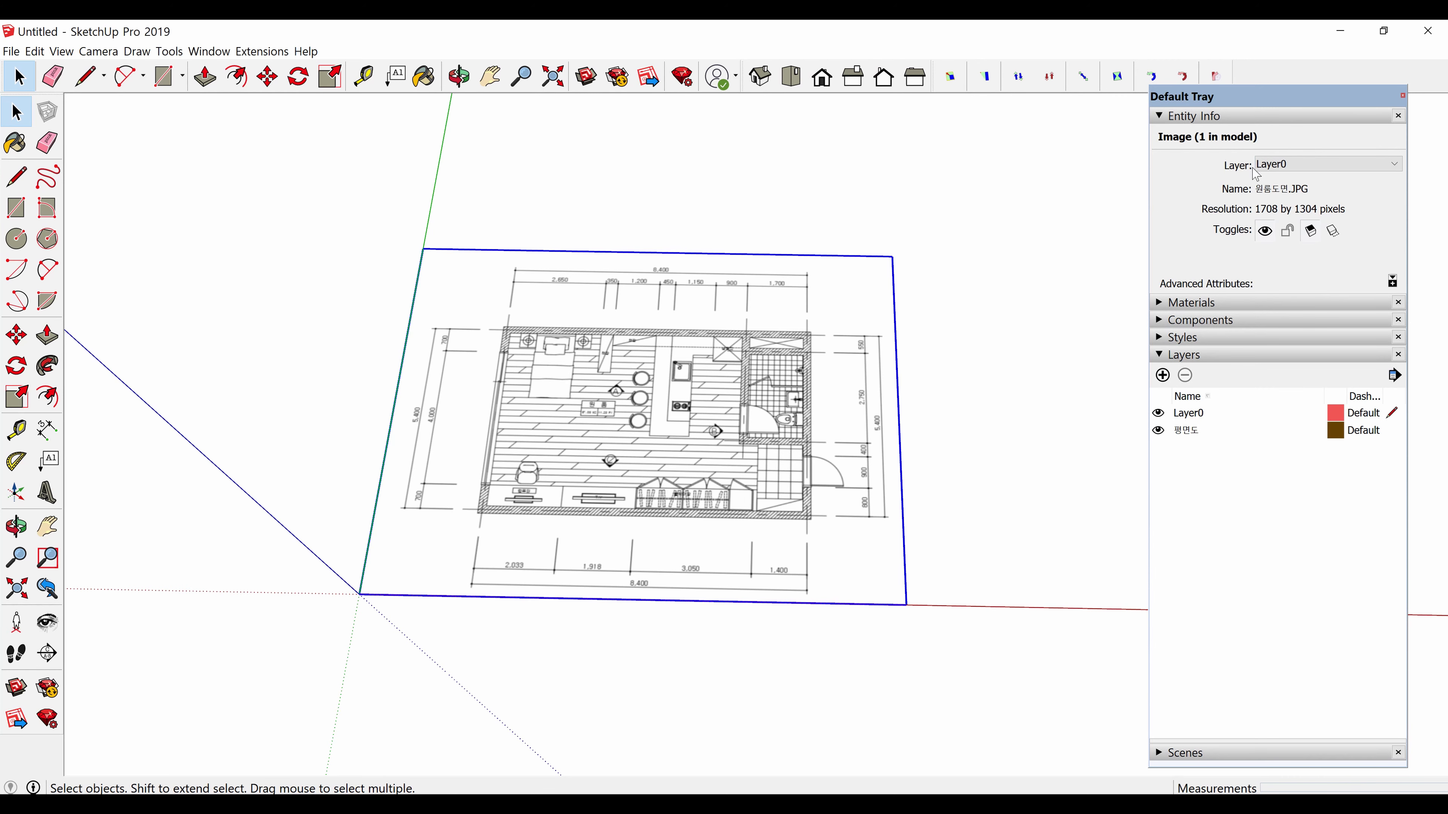
{"action": "left_click", "coordinate": [1290, 166]}
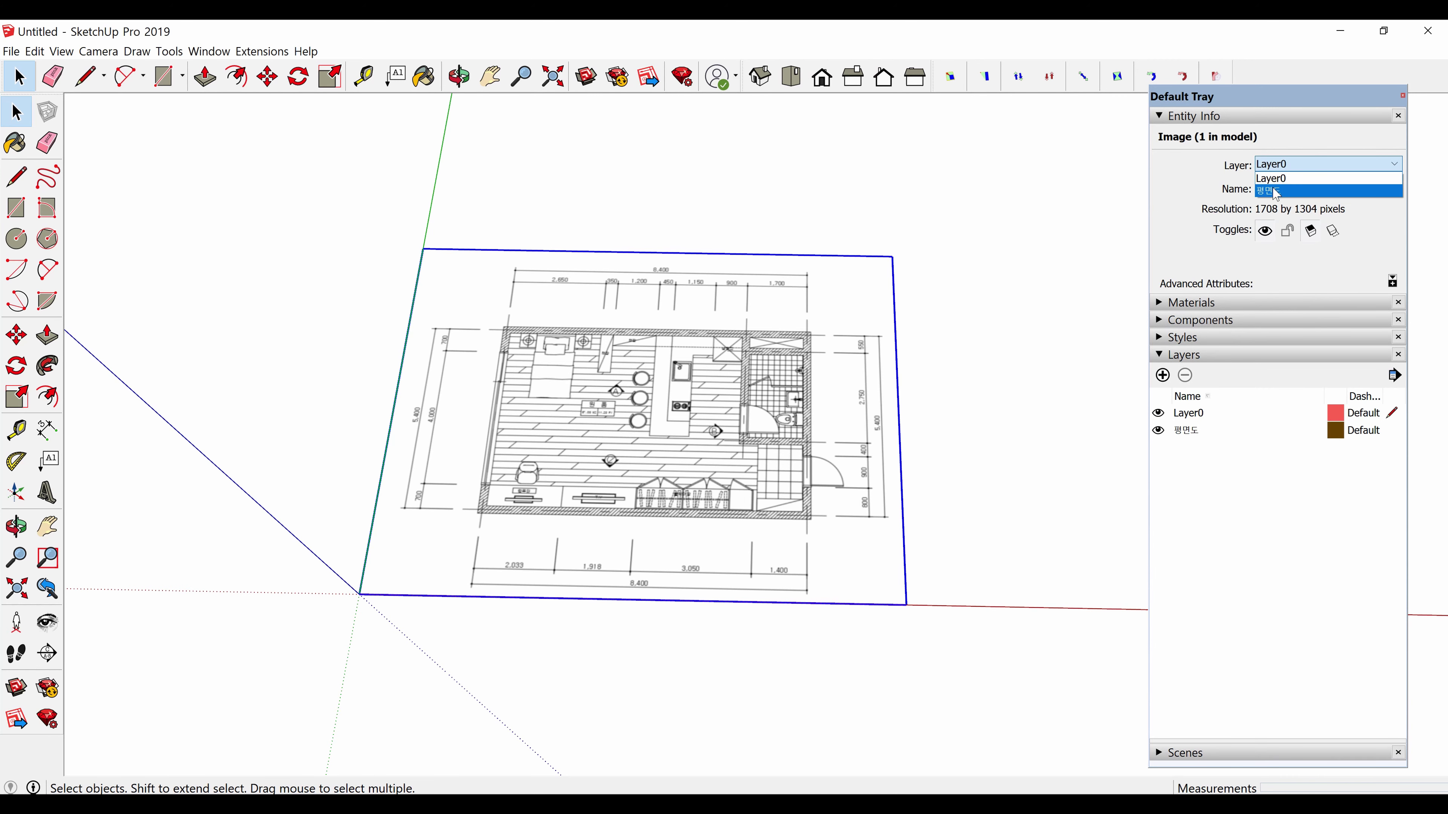
{"action": "left_click", "coordinate": [1275, 192]}
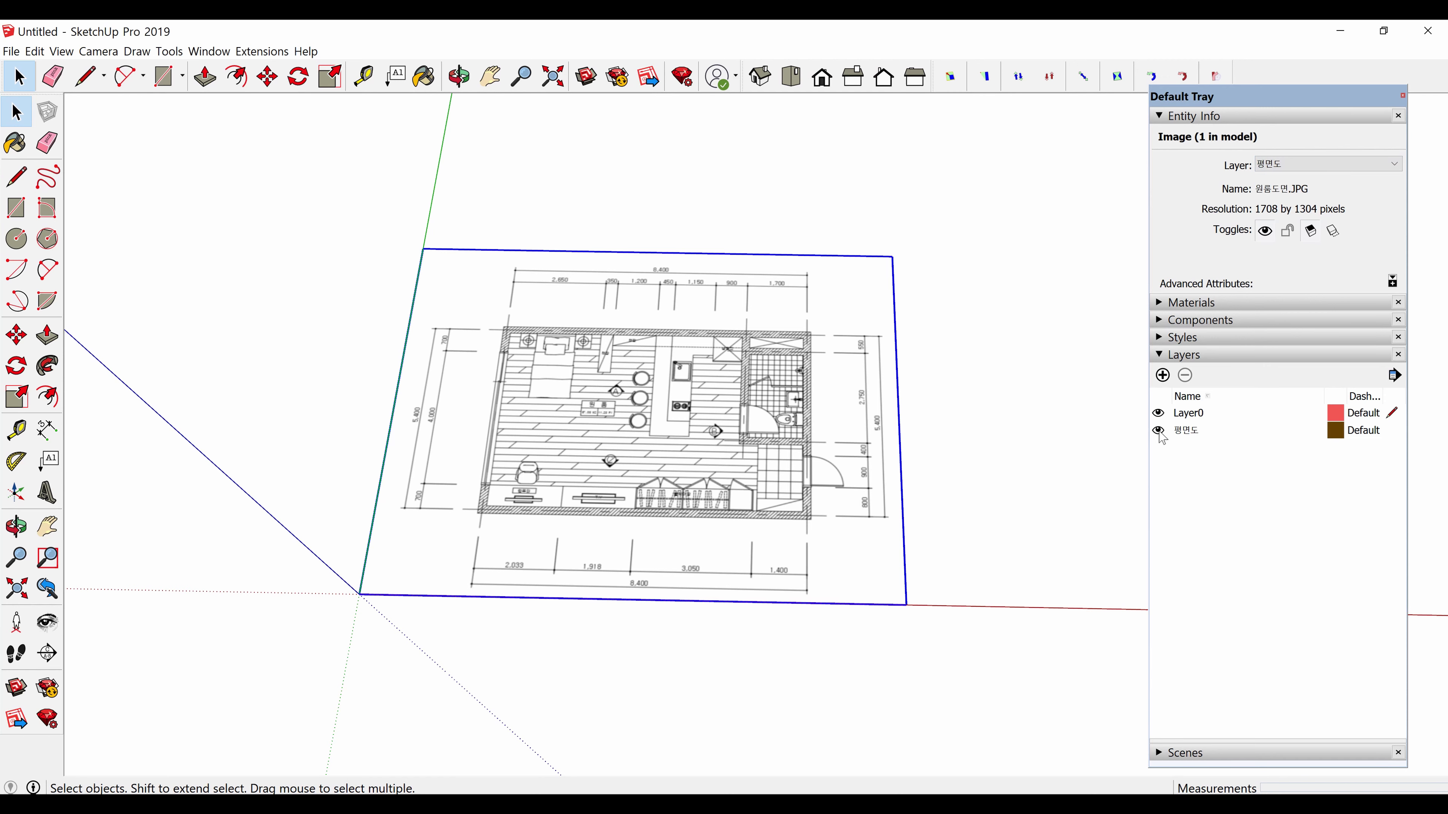
Toggle the 평면도 layer's visibility off and on twice, leaving it visible.
{"action": "left_click", "coordinate": [1159, 430]}
{"action": "left_click", "coordinate": [1159, 430]}
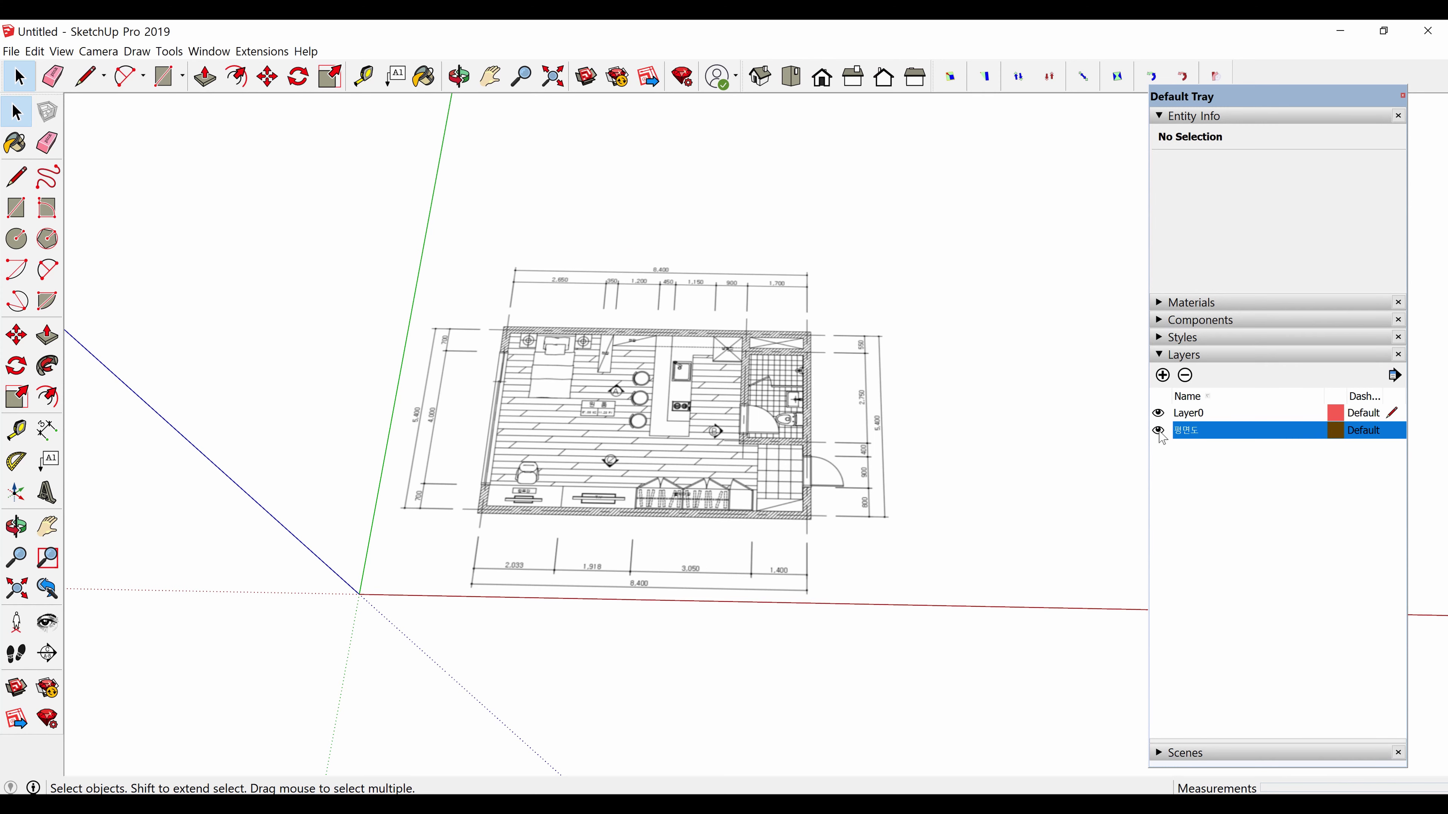
{"action": "left_click", "coordinate": [1158, 430]}
{"action": "left_click", "coordinate": [1158, 430]}
{"action": "scroll", "coordinate": [601, 444], "scroll_direction": "up", "scroll_amount": 3}
{"action": "scroll", "coordinate": [655, 446], "scroll_direction": "up", "scroll_amount": 1}
{"action": "scroll", "coordinate": [655, 445], "scroll_direction": "down", "scroll_amount": 3}
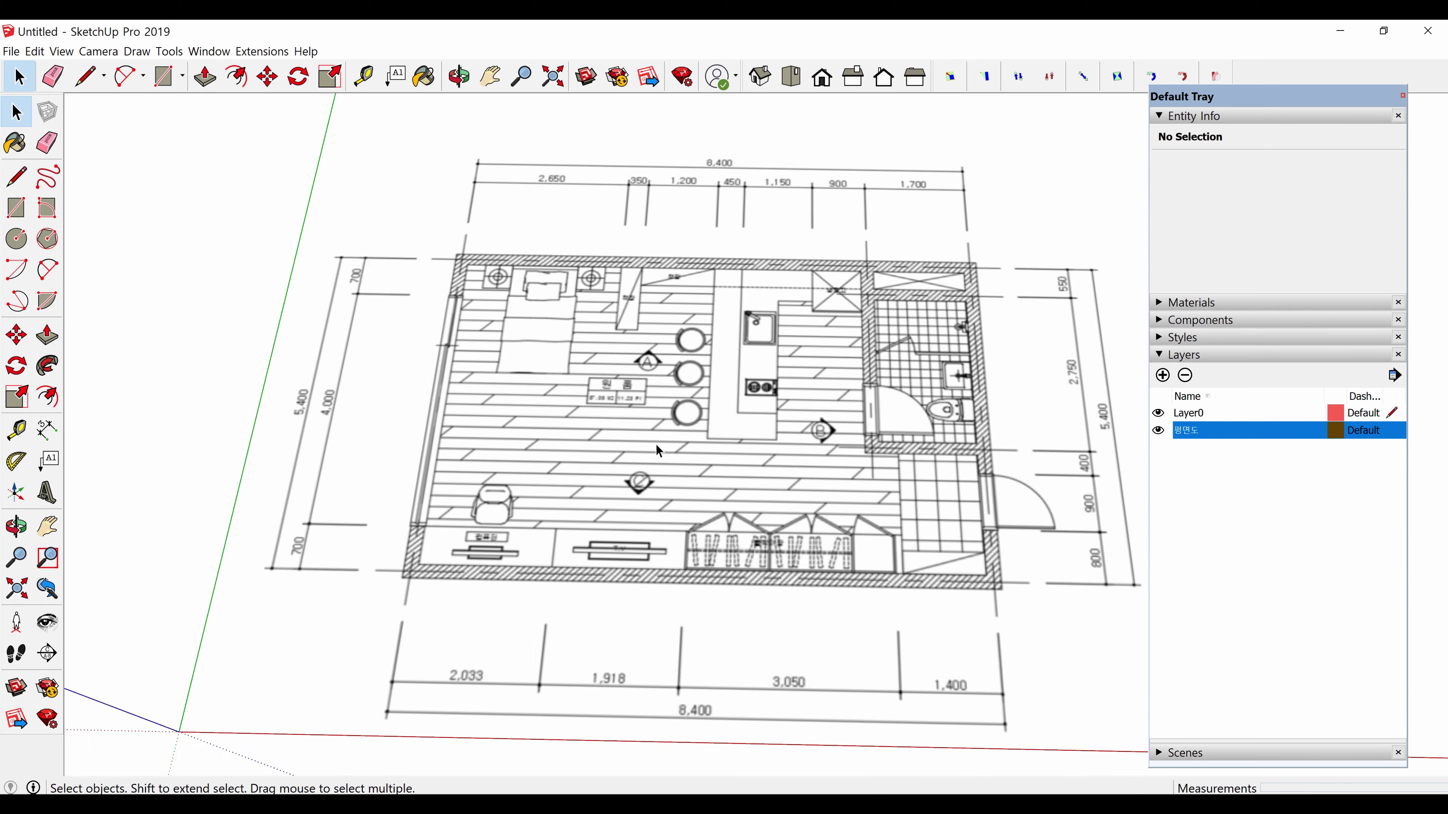
{"action": "middle_click_drag", "start_coordinate": [656, 445], "coordinate": [664, 558]}
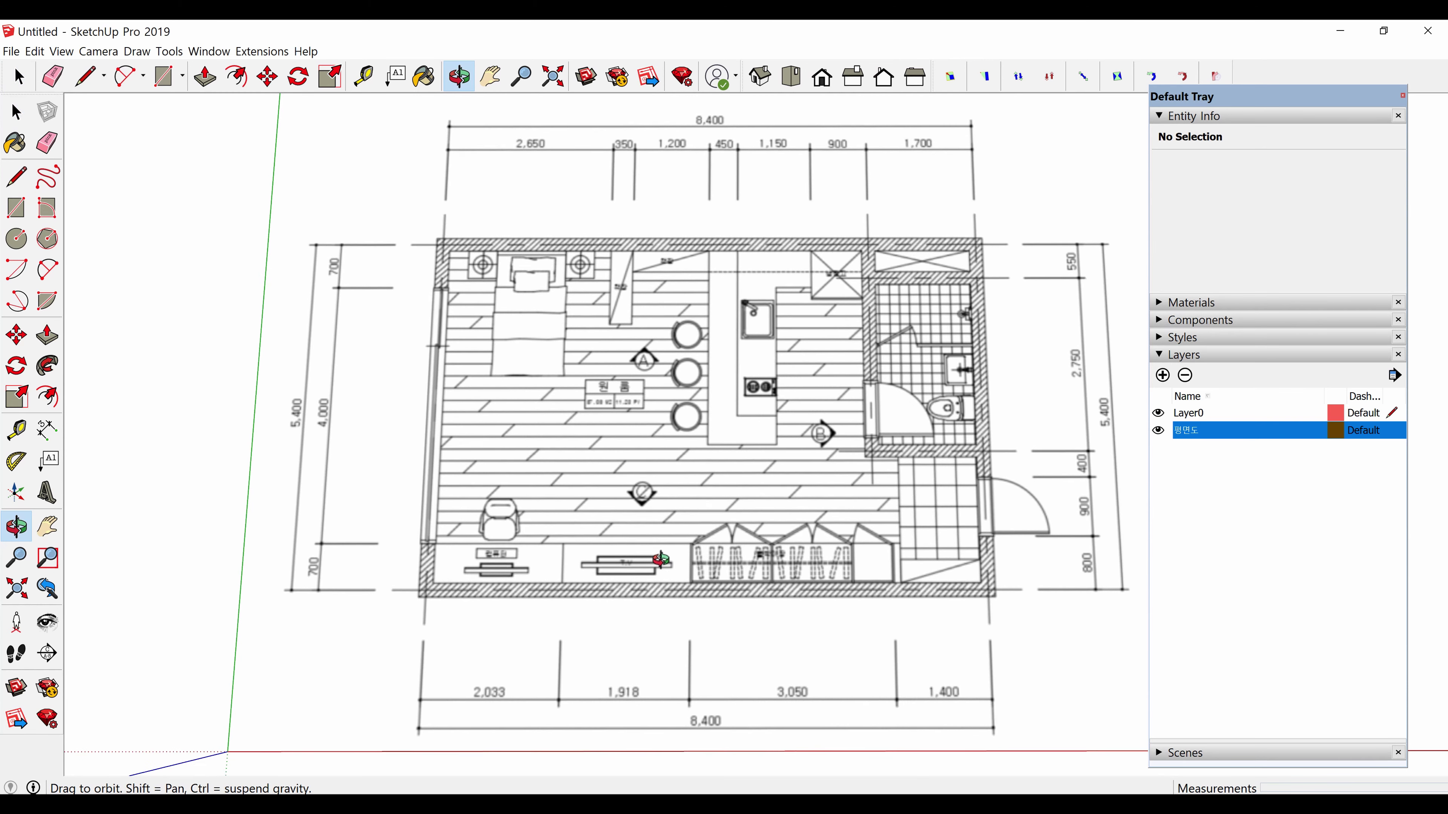